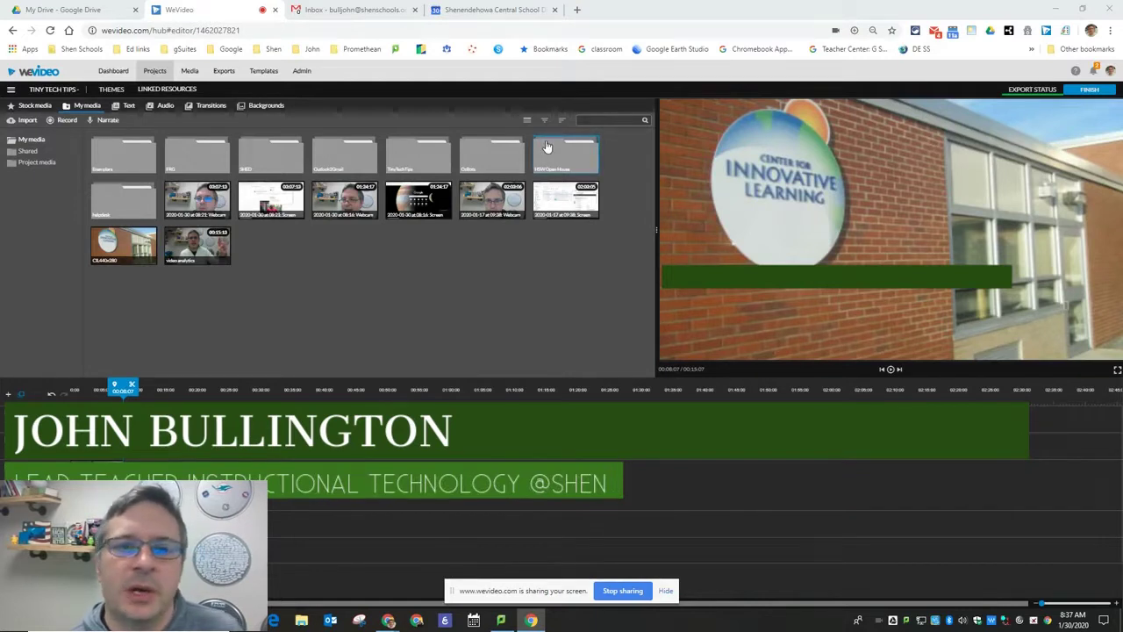
# Visit the Gmail inbox, leave the Google Calendar settings, and open Google Drive from a new browser tab.
pyautogui.click(329, 15)
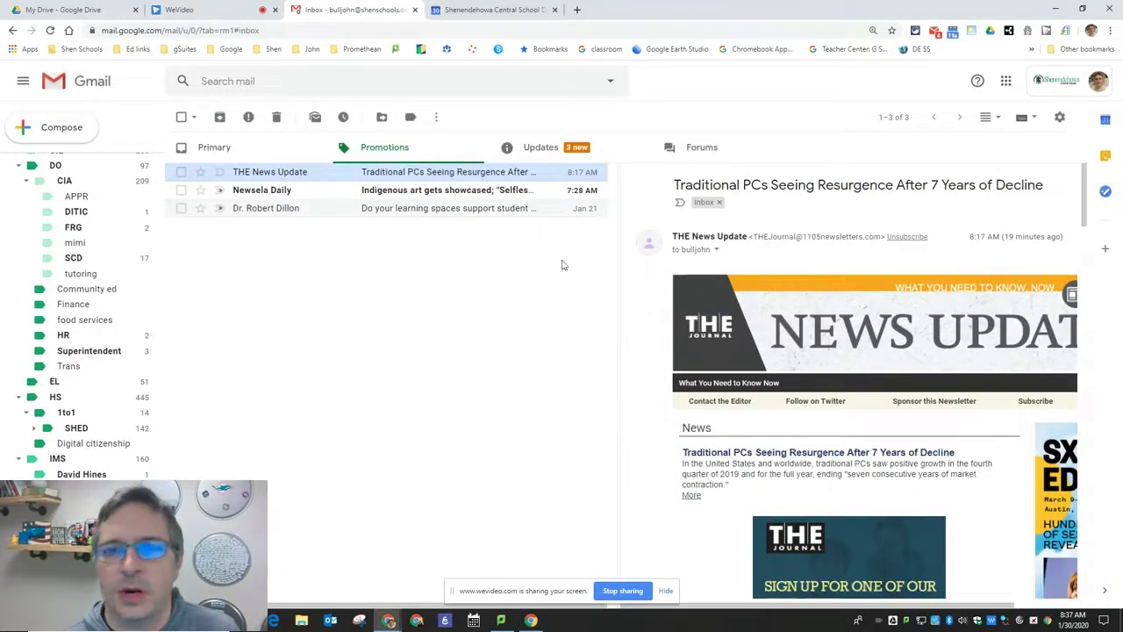
pyautogui.click(521, 13)
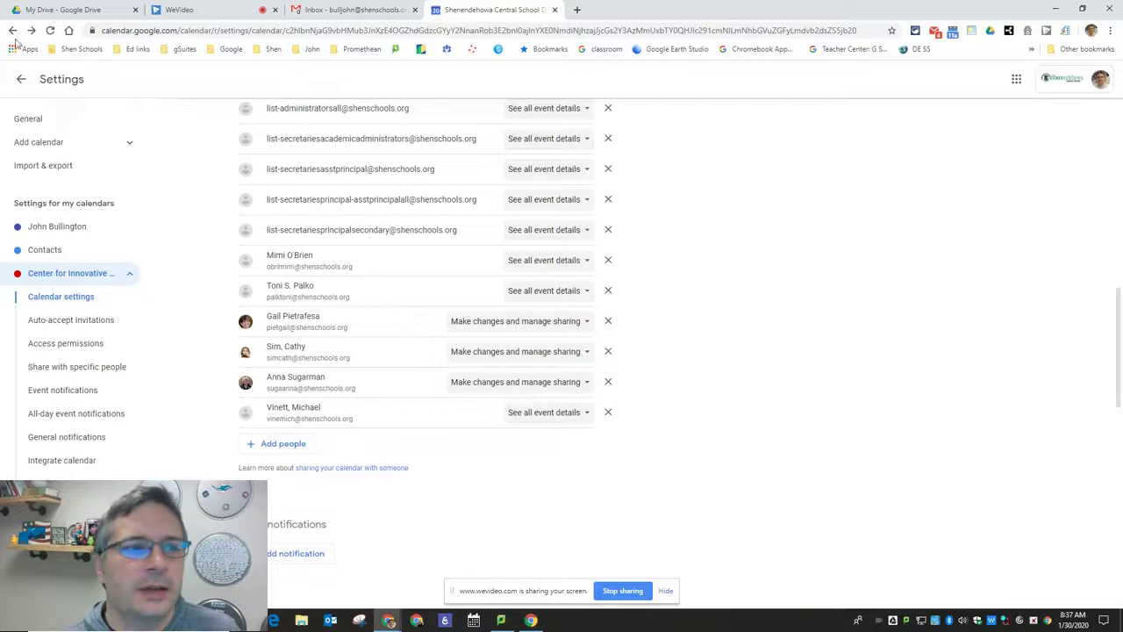
pyautogui.click(21, 79)
pyautogui.click(576, 9)
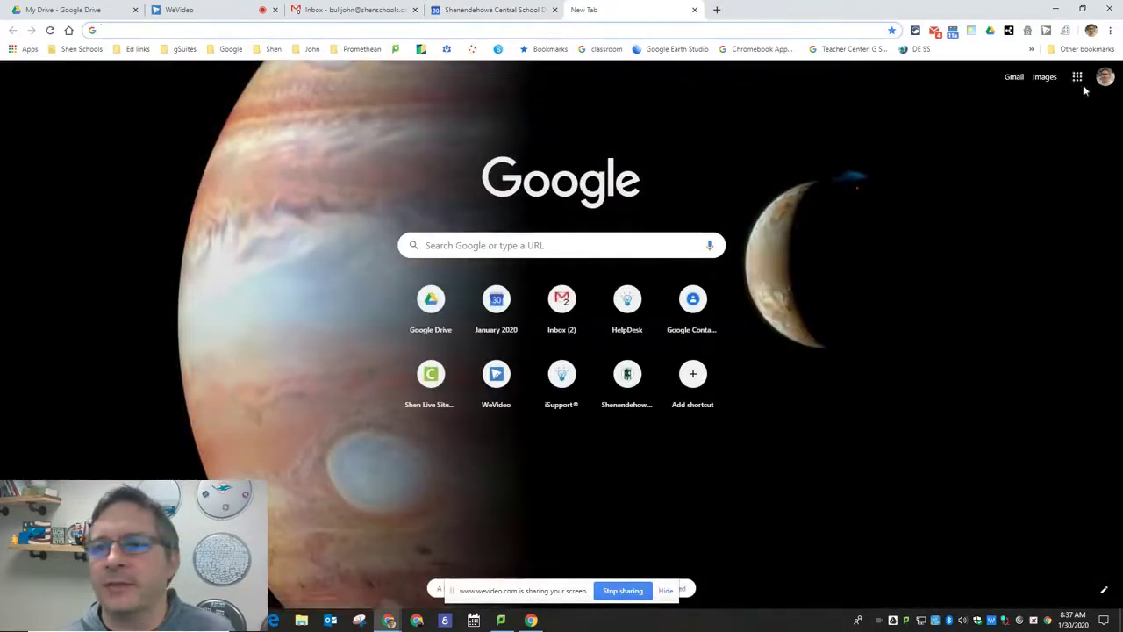
pyautogui.click(1078, 78)
pyautogui.click(969, 142)
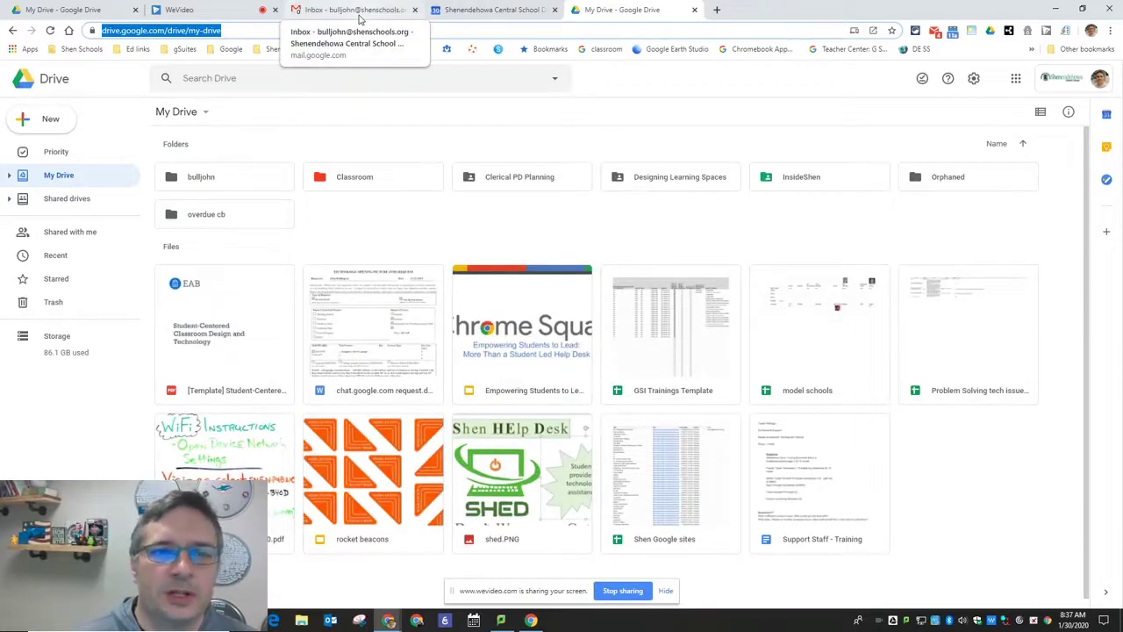
# Switch to Gmail, hide and restore its side panel, and open the calendar beside the inbox.
pyautogui.click(355, 10)
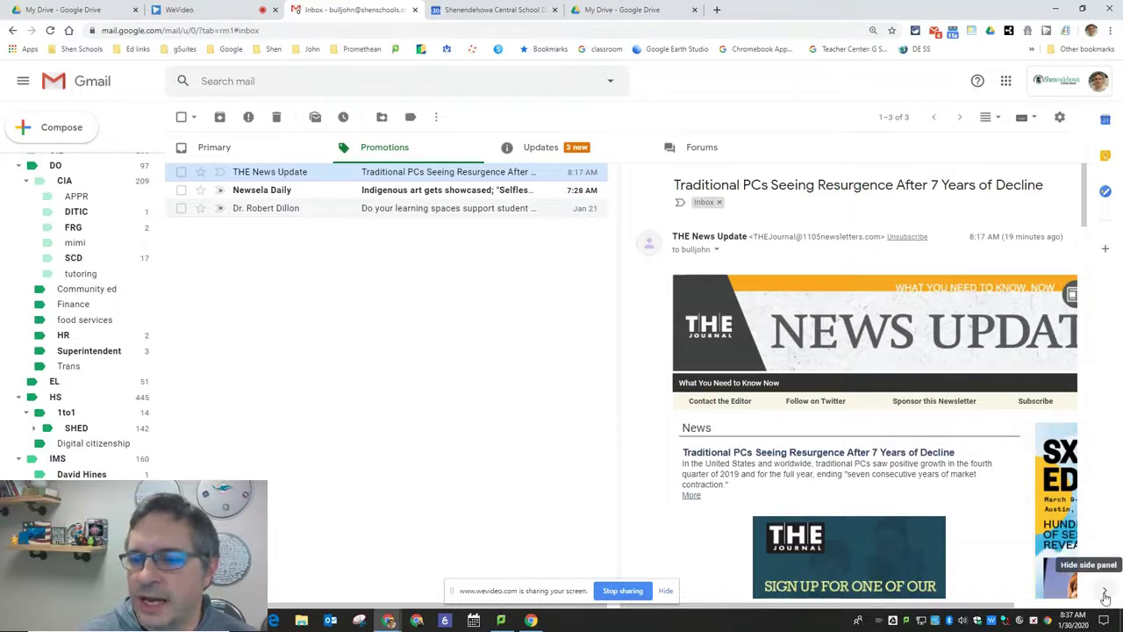
pyautogui.click(1105, 589)
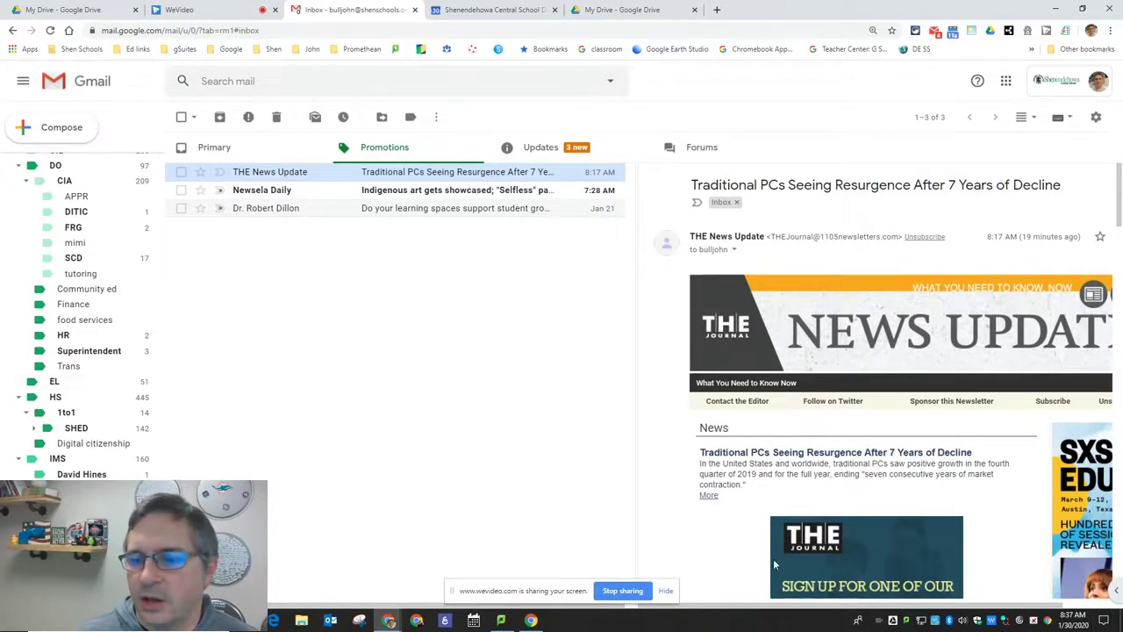
pyautogui.click(1104, 595)
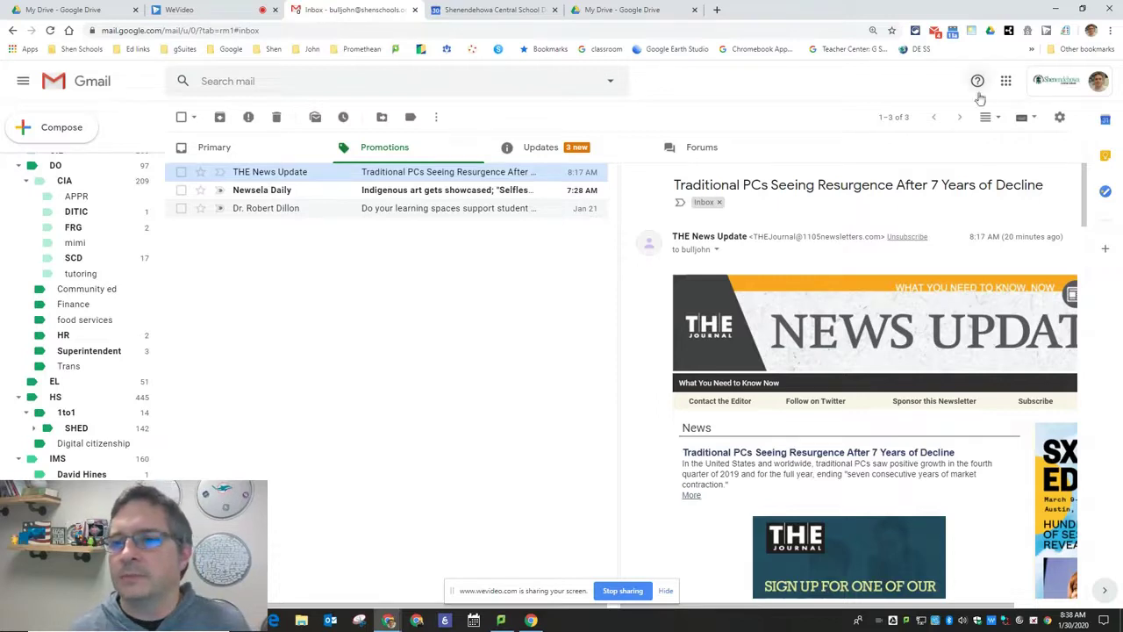
pyautogui.click(1104, 119)
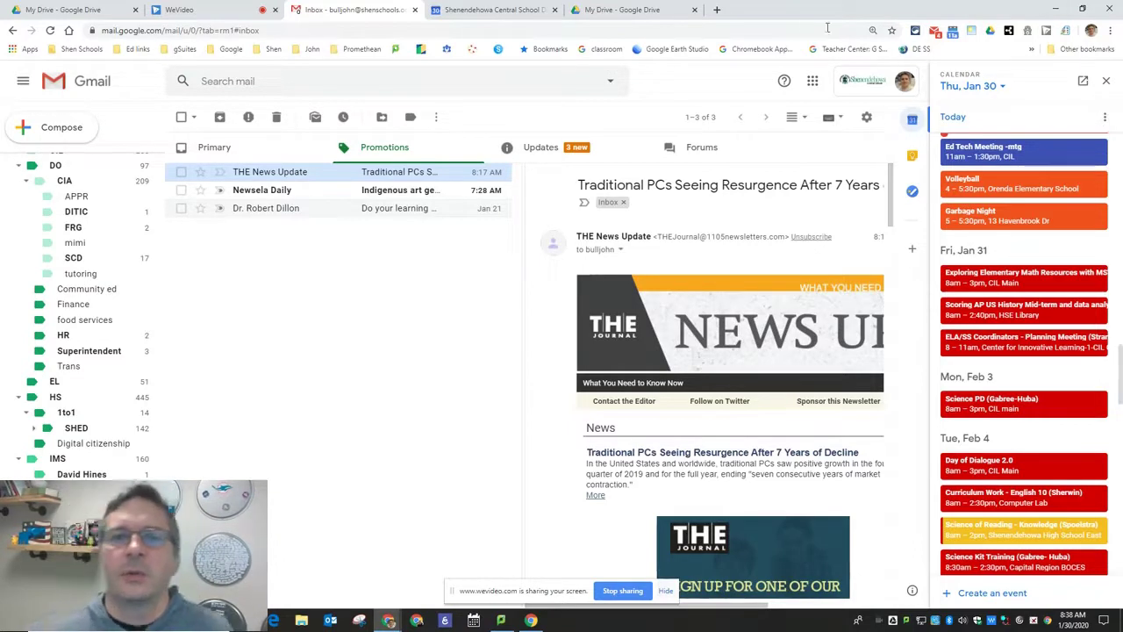
# Create a blank Google Docs document from Drive and show the calendar in its side panel.
pyautogui.click(632, 10)
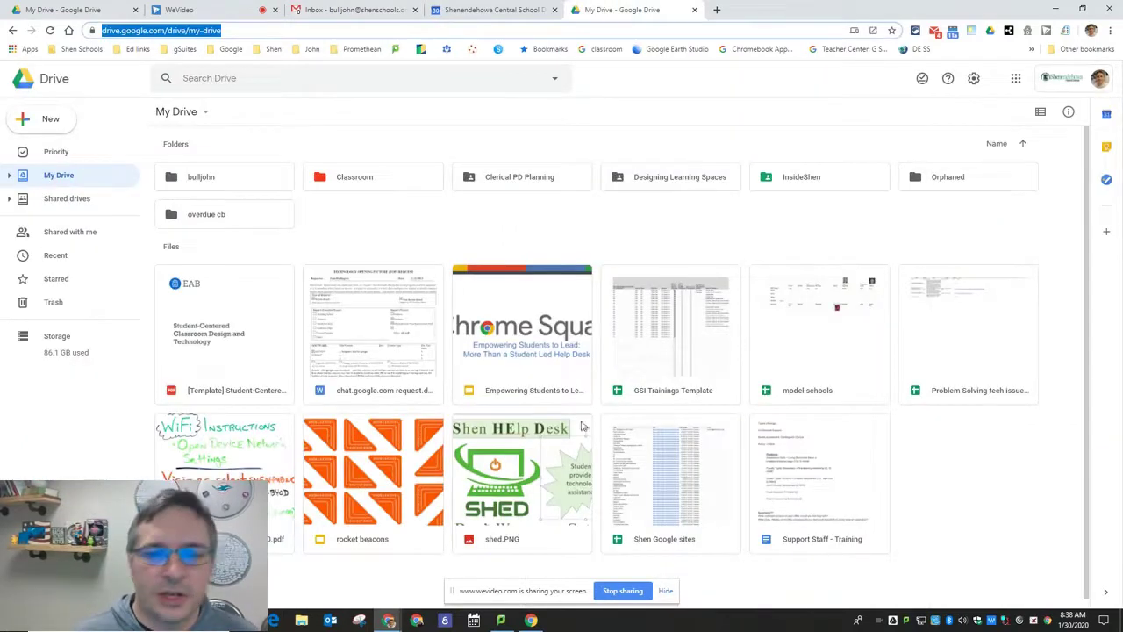
pyautogui.click(63, 121)
pyautogui.click(75, 200)
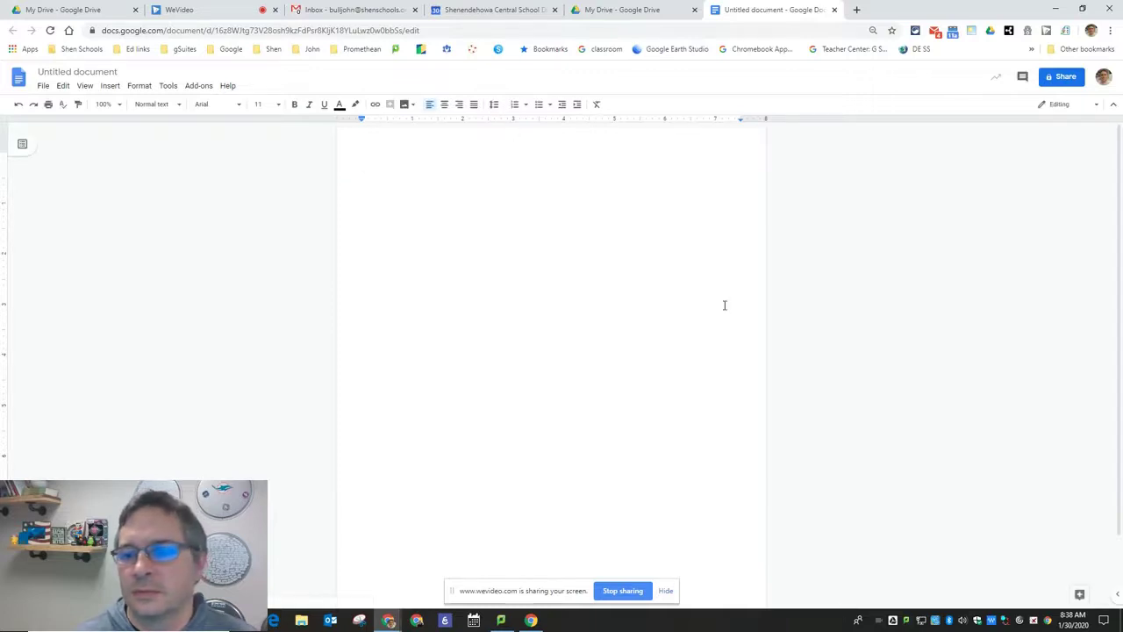
pyautogui.click(1116, 598)
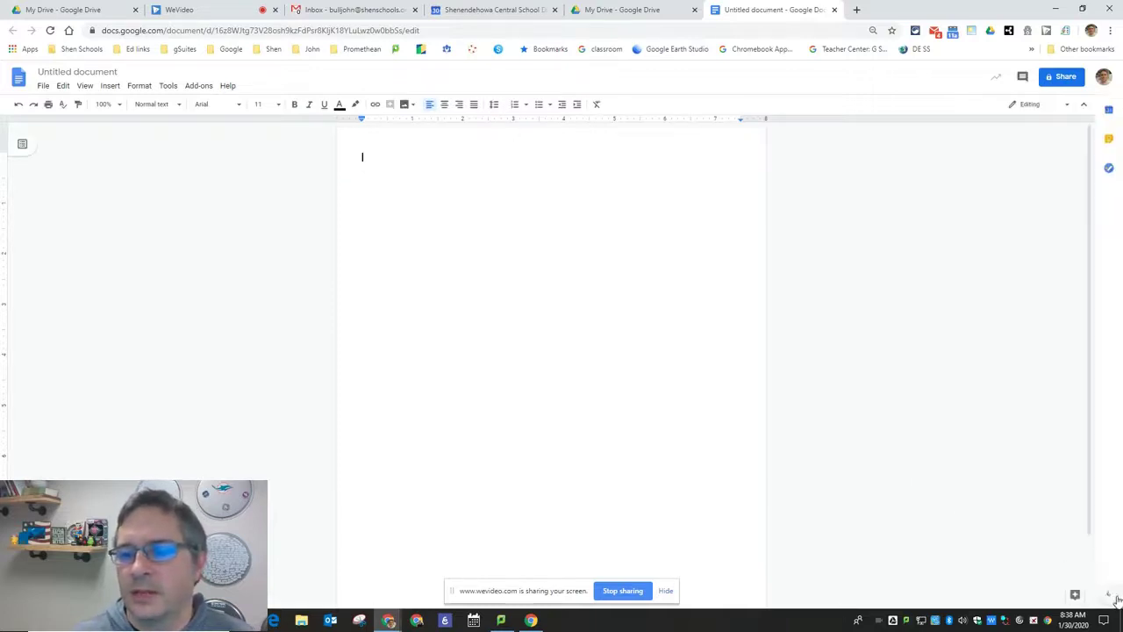
pyautogui.click(1110, 111)
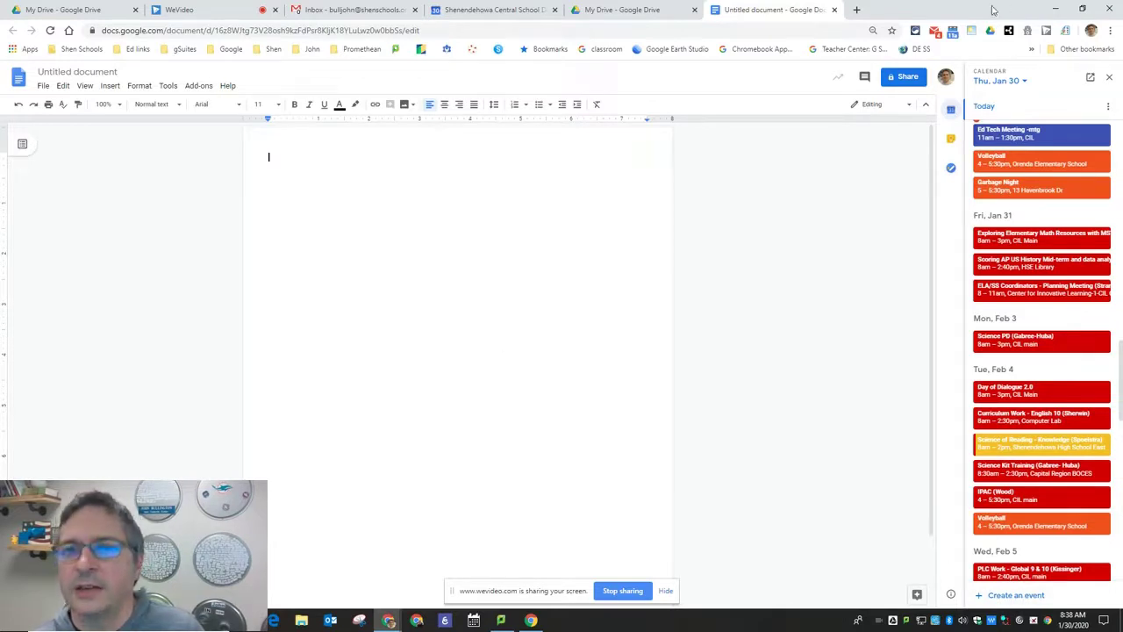
# In Gmail, try creating a calendar event from an email, discard the new event and close the calendar panel.
pyautogui.click(356, 12)
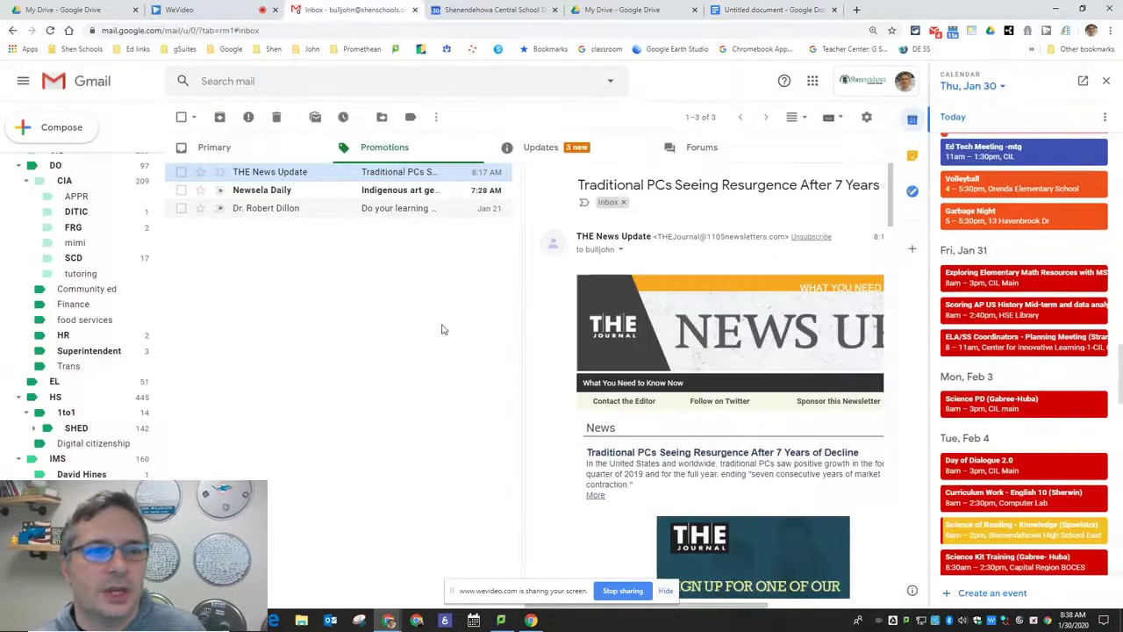
pyautogui.moveTo(254, 195); pyautogui.dragTo(1057, 528)
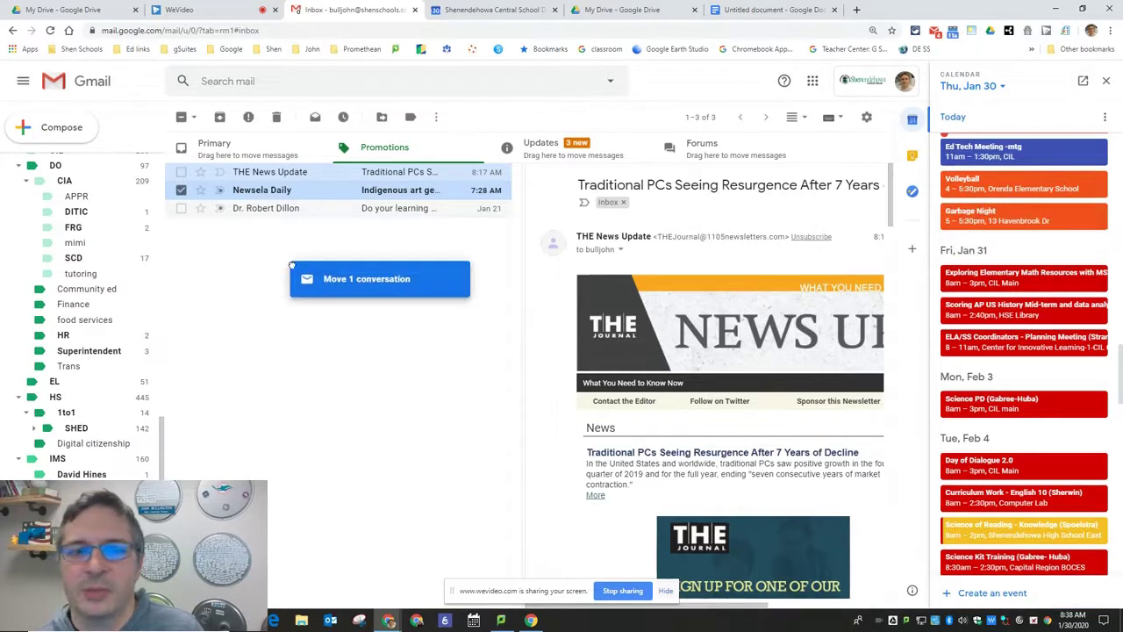
pyautogui.click(1018, 594)
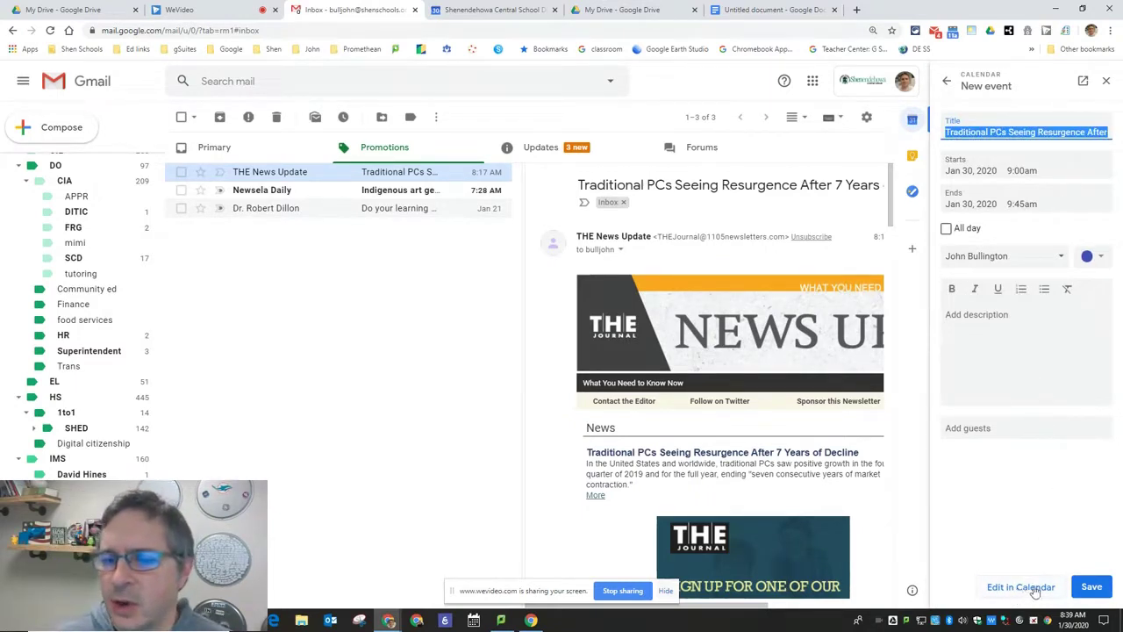
pyautogui.click(945, 81)
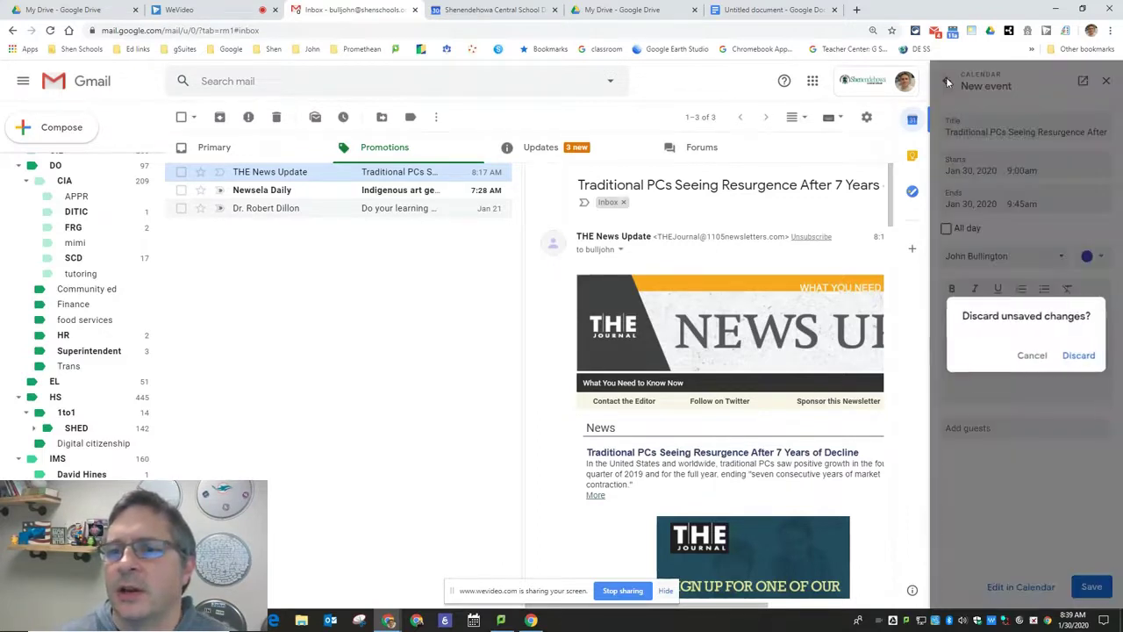
pyautogui.click(1077, 358)
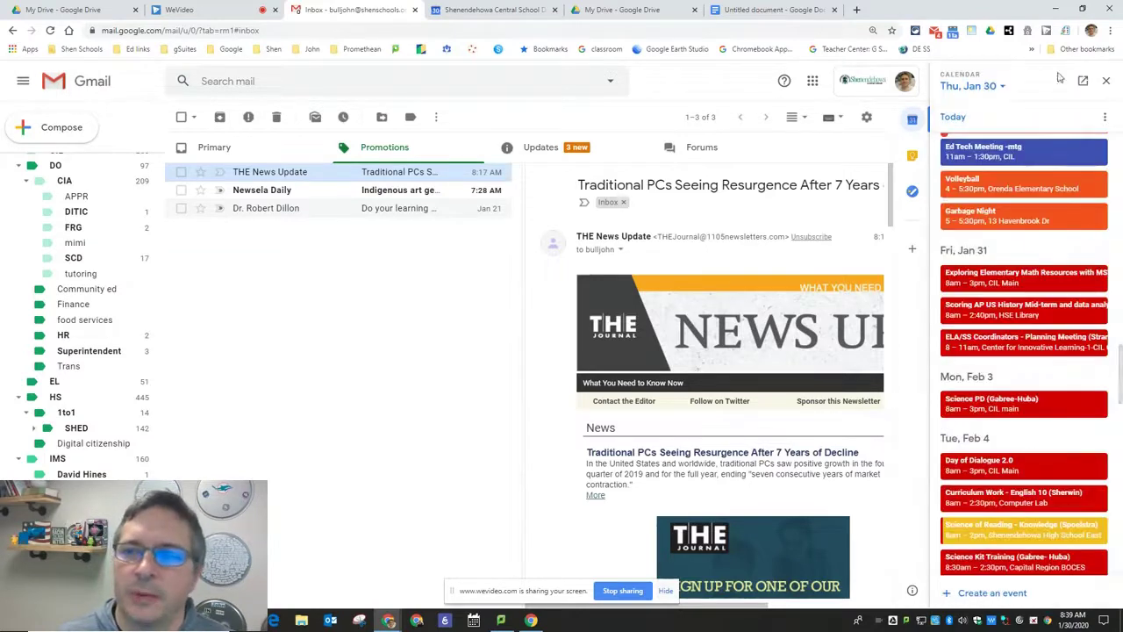
pyautogui.click(1106, 83)
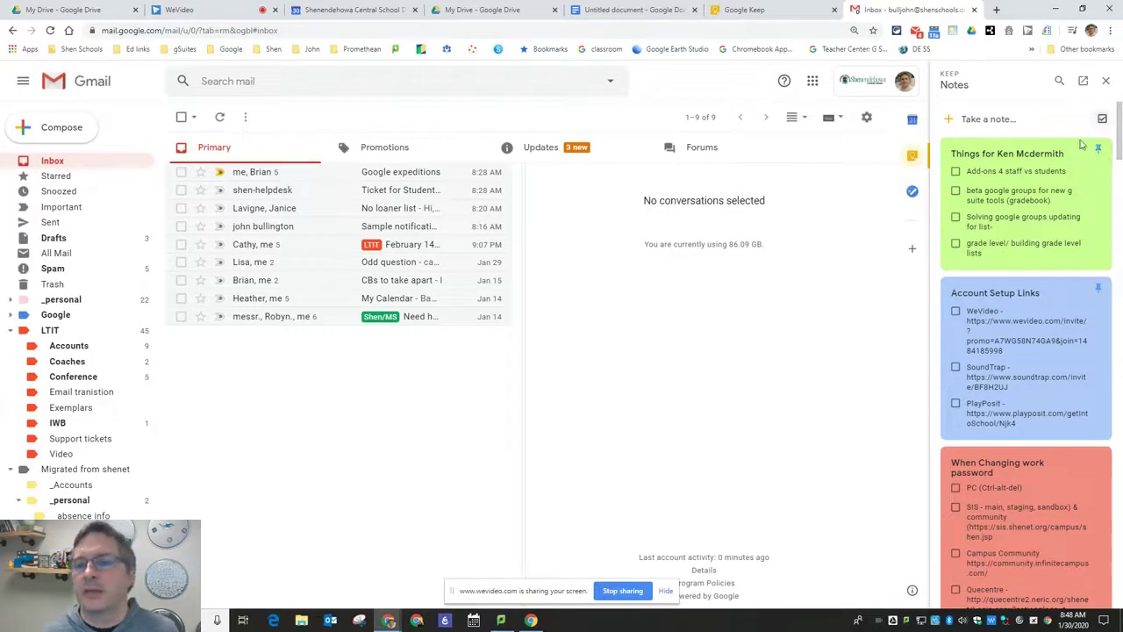
# Examine the notes in Gmail's Keep panel and on the Google Keep site, including the Work, Conference and Goals/Accomplishments labels.
pyautogui.scroll(-5, 1001, 254)
pyautogui.scroll(5, 1000, 216)
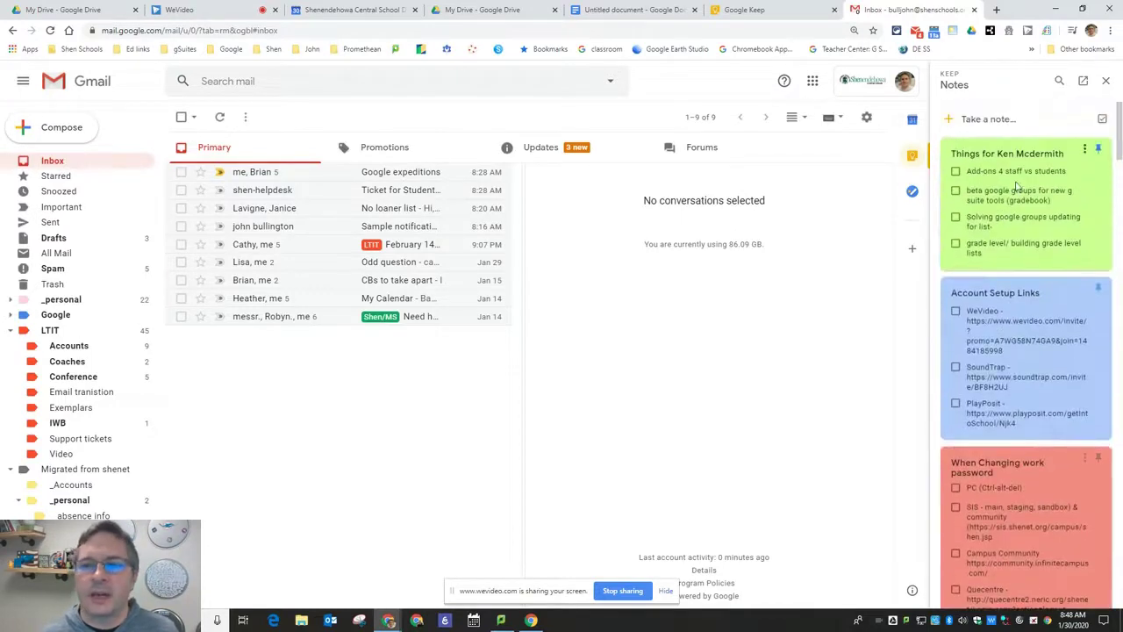
pyautogui.click(756, 11)
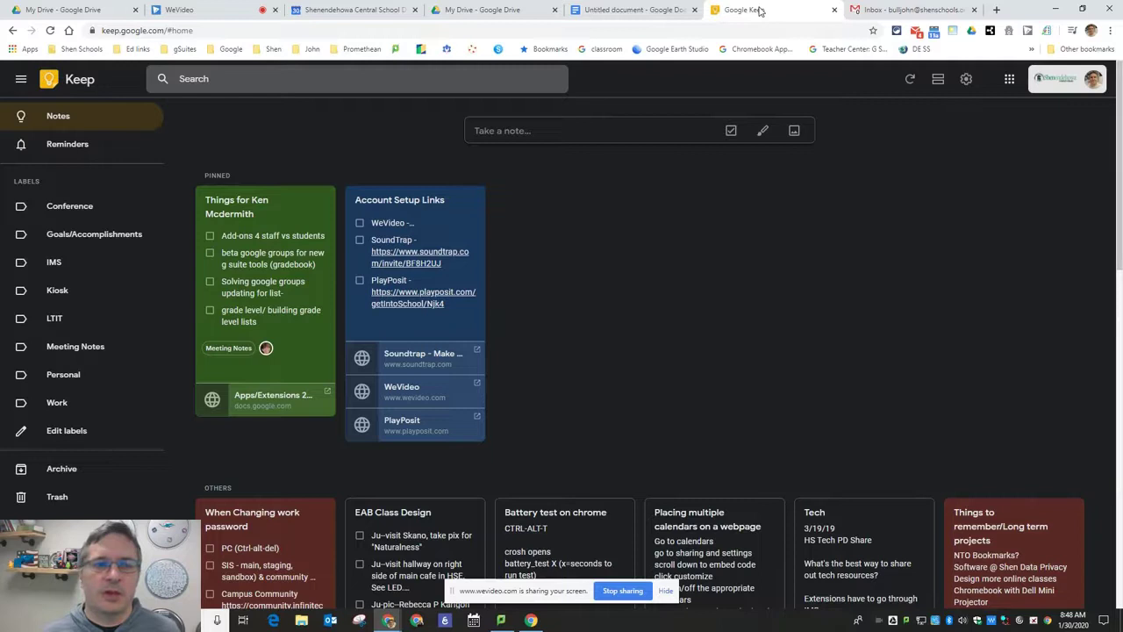
pyautogui.click(1008, 80)
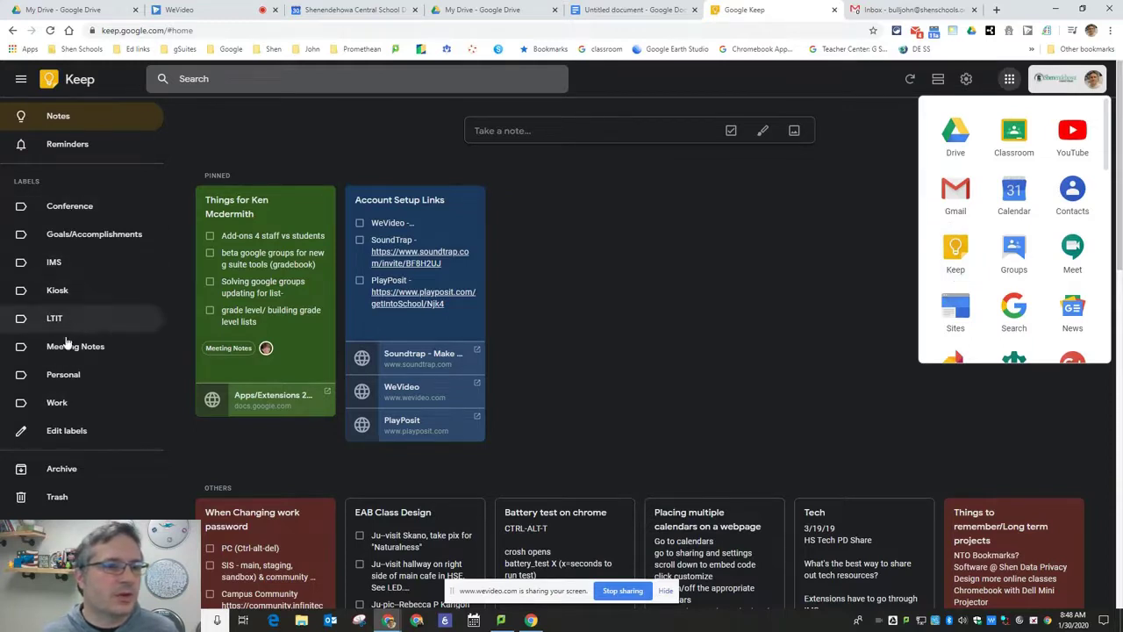
pyautogui.click(55, 401)
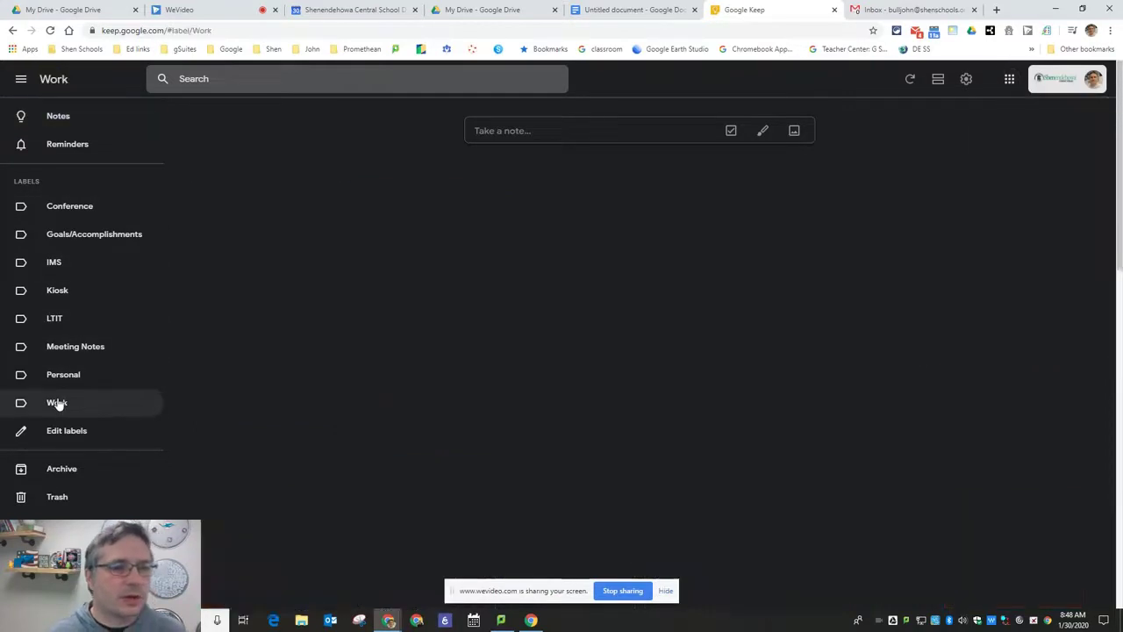
pyautogui.click(73, 210)
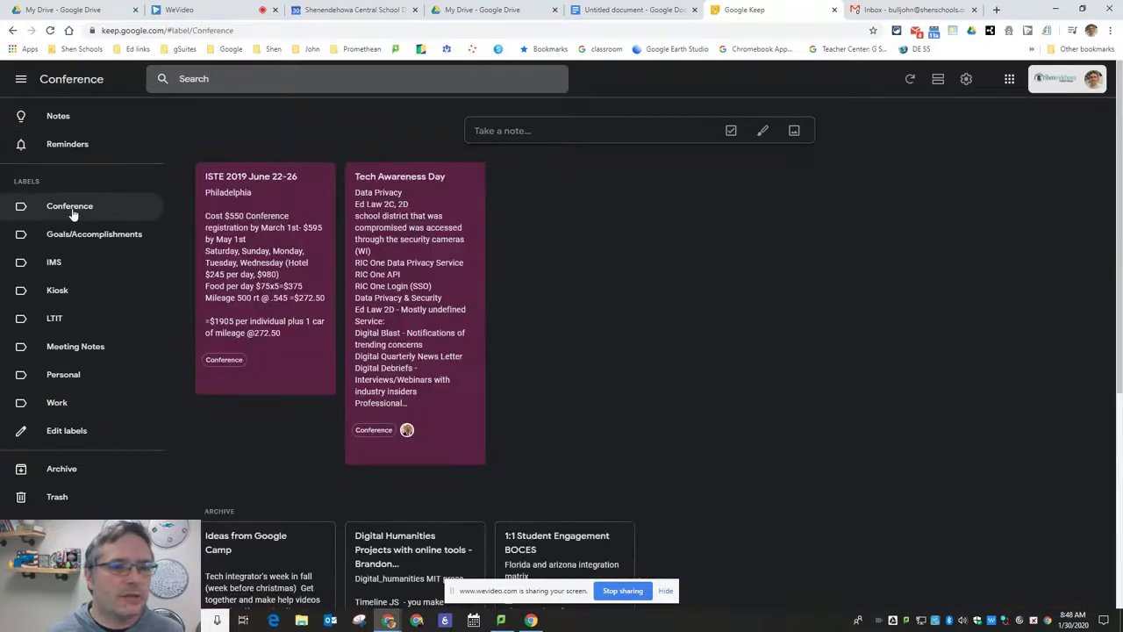
pyautogui.click(73, 232)
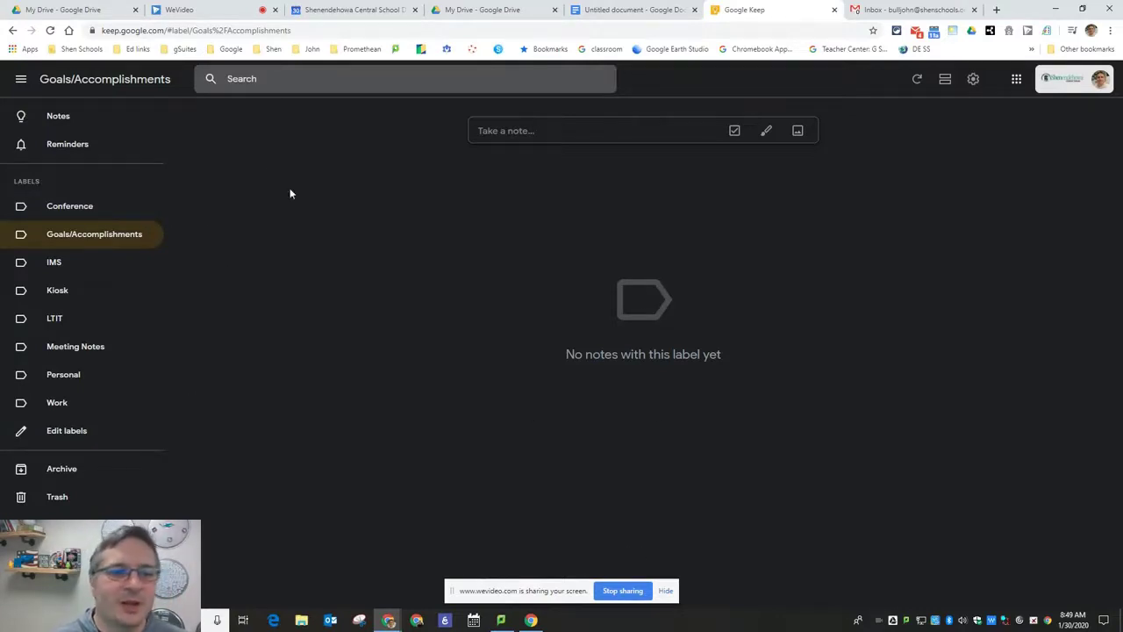
pyautogui.click(62, 119)
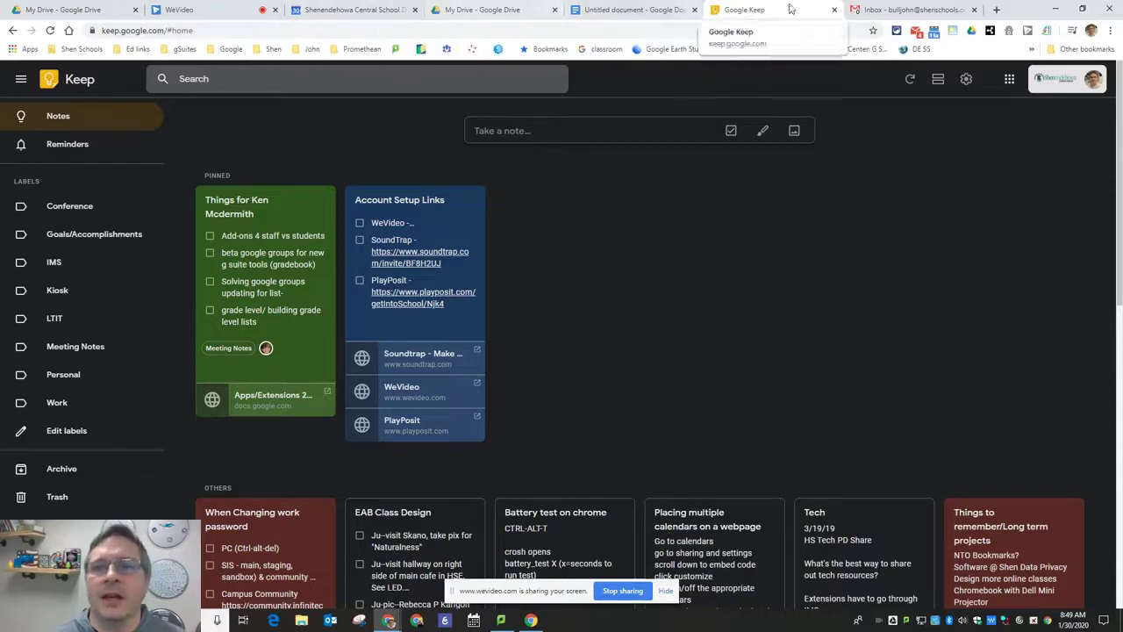
# Switch to the untitled Google Docs document, open its Keep notes and save the full school district paragraph to Keep.
pyautogui.click(908, 10)
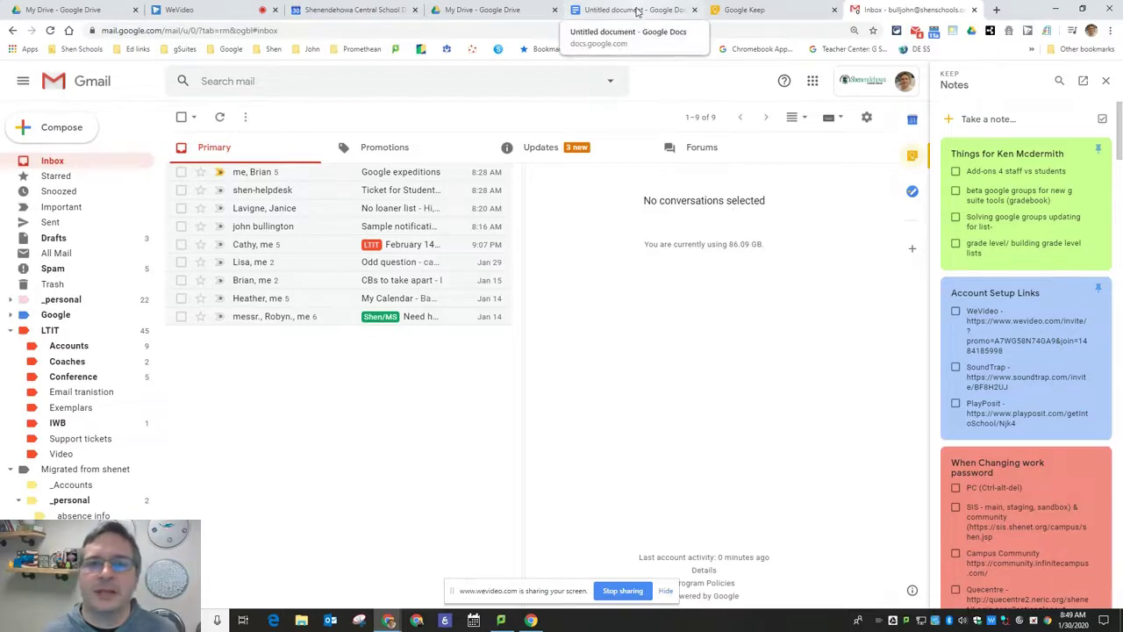
pyautogui.click(637, 10)
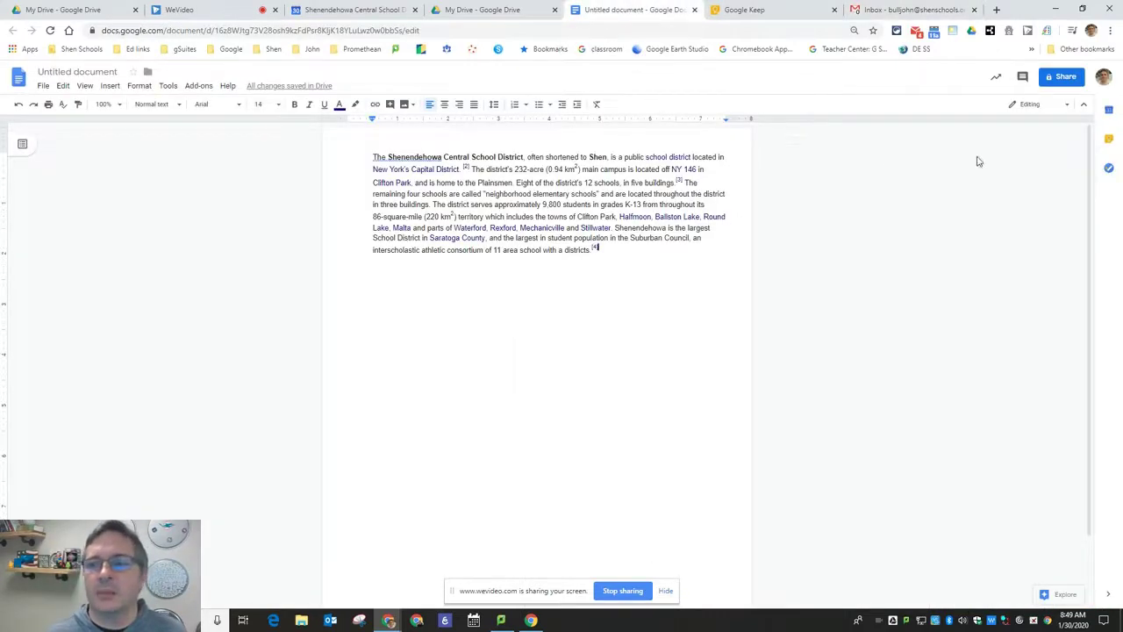
pyautogui.click(1108, 138)
pyautogui.moveTo(545, 255); pyautogui.dragTo(291, 156)
pyautogui.rightClick(386, 183)
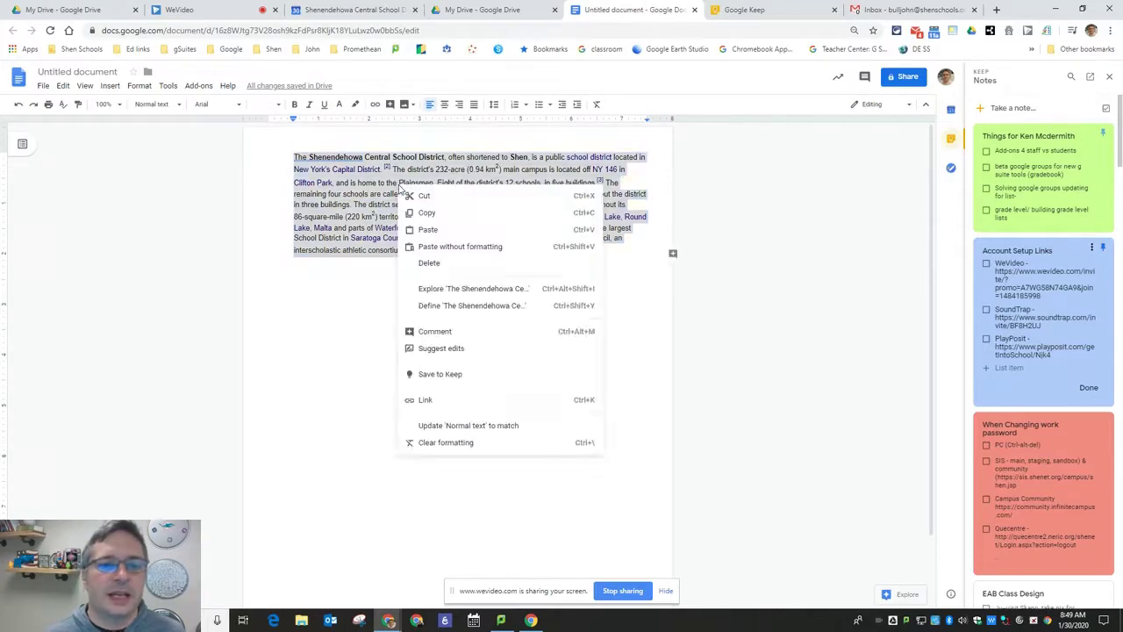
pyautogui.click(440, 374)
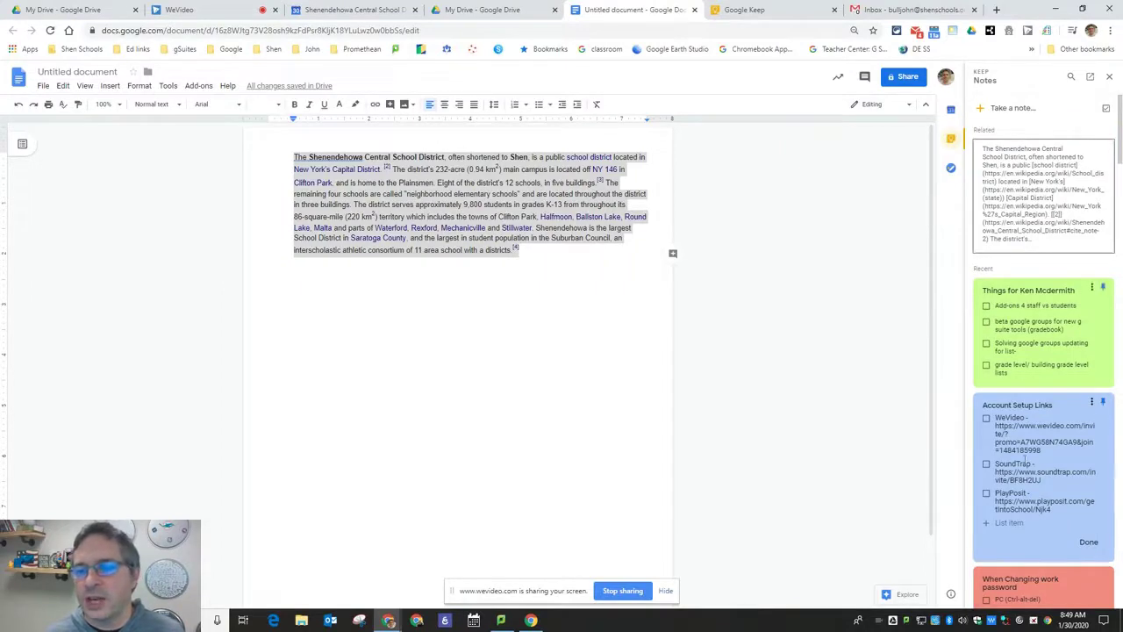
# Add the Account Setup Links note from Keep to the document in place of the selected paragraph.
pyautogui.click(1091, 401)
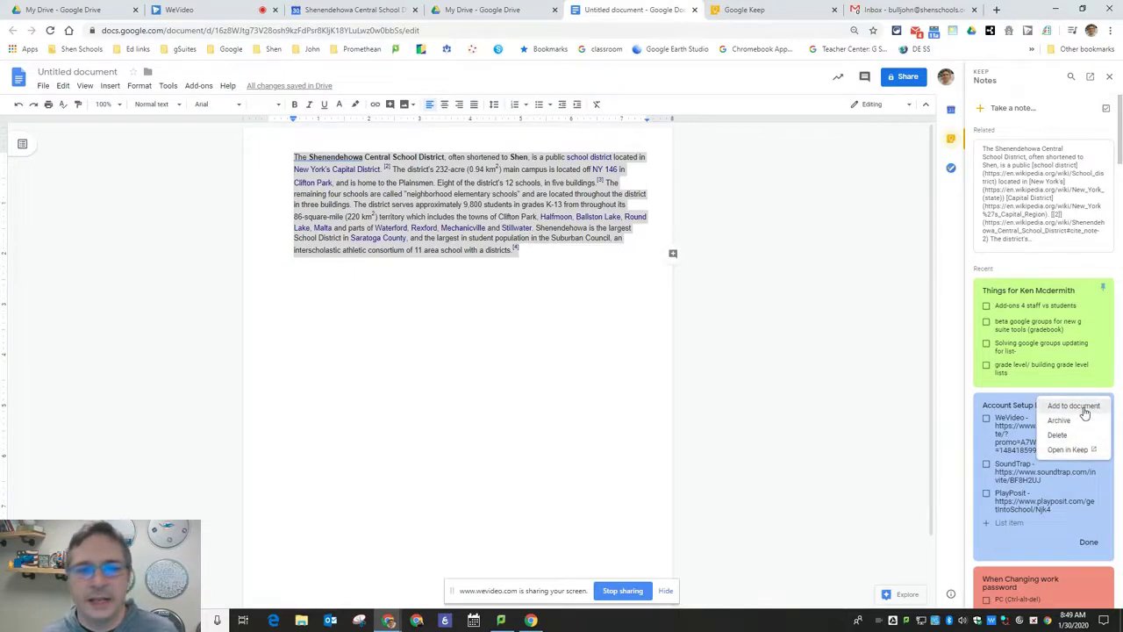
pyautogui.click(1072, 405)
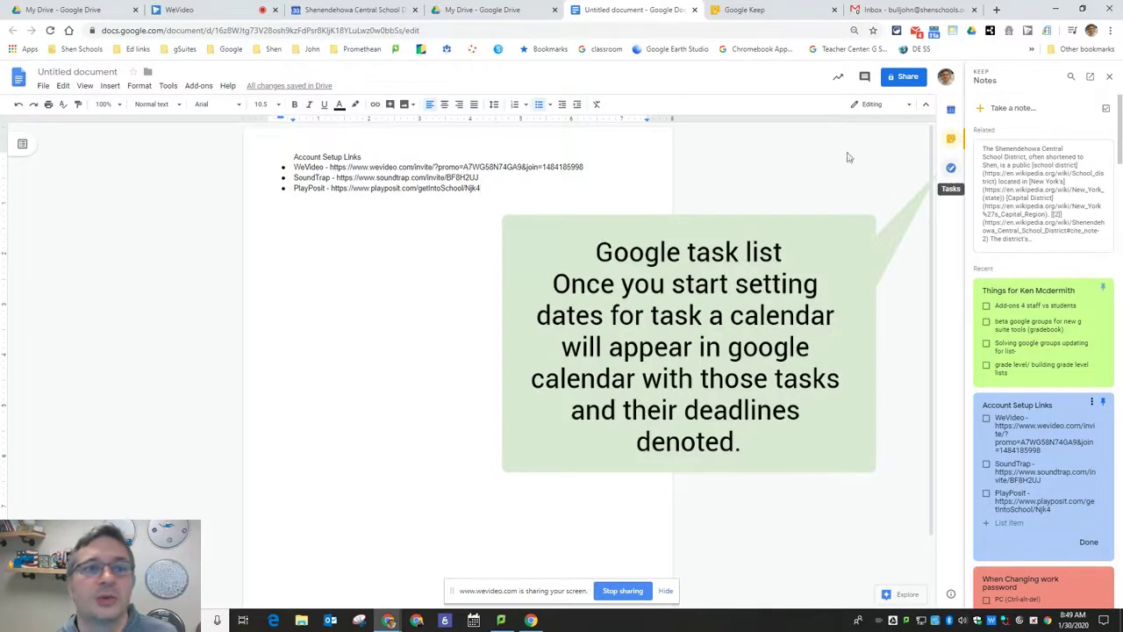
# In Gmail, open Tasks, switch from the Videos list to the personal list and add the task "make more videos".
pyautogui.click(912, 10)
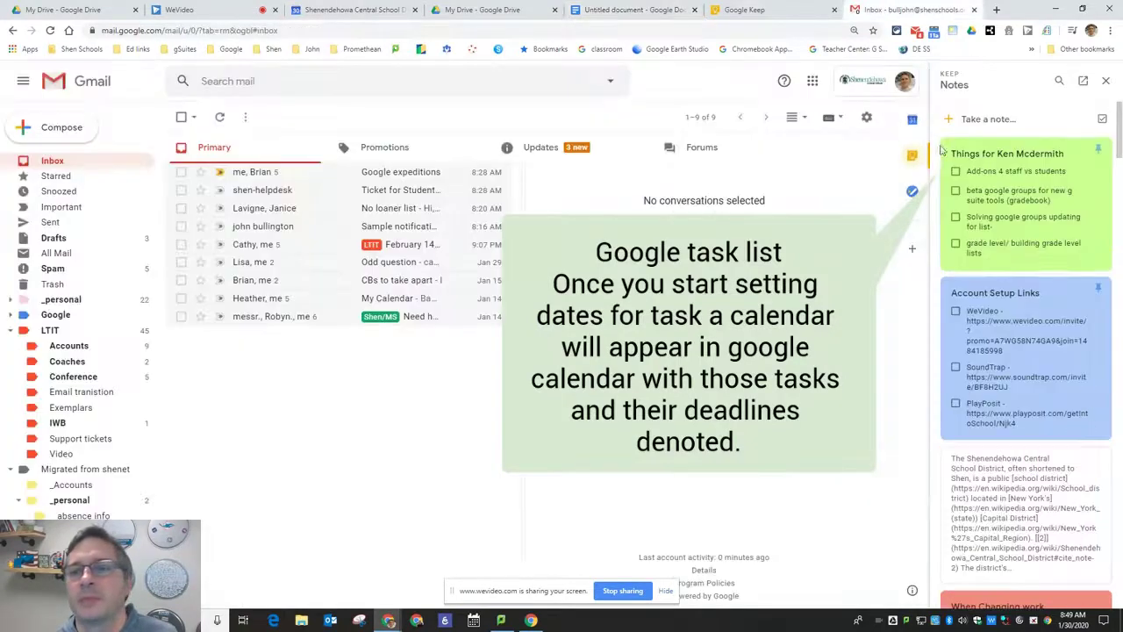
pyautogui.click(912, 192)
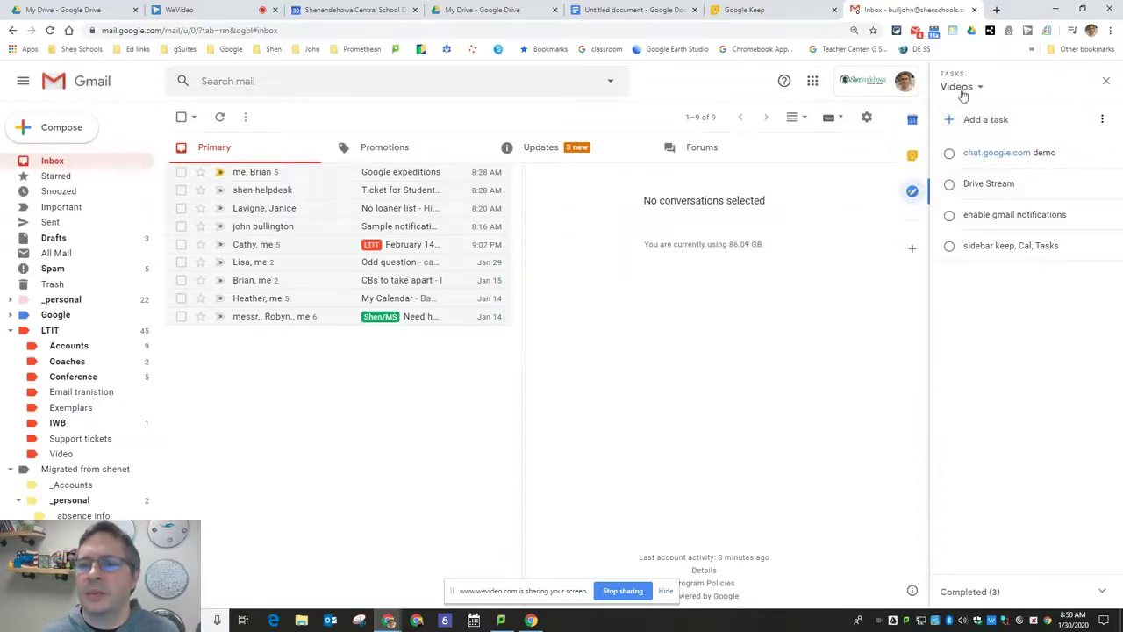
pyautogui.click(960, 87)
pyautogui.click(976, 145)
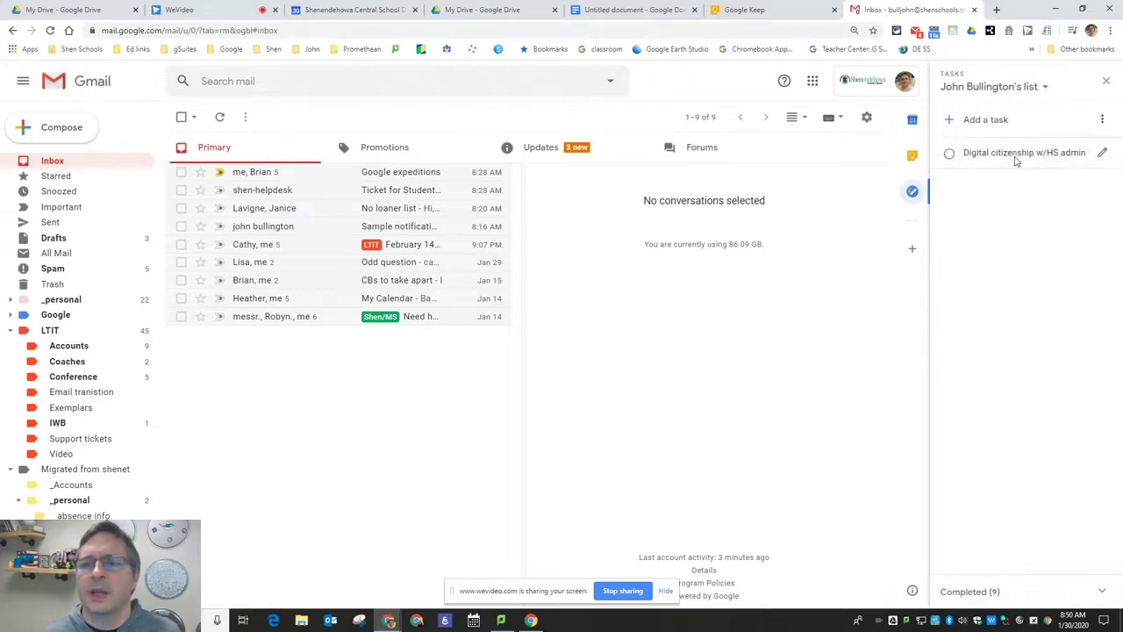
pyautogui.click(987, 123)
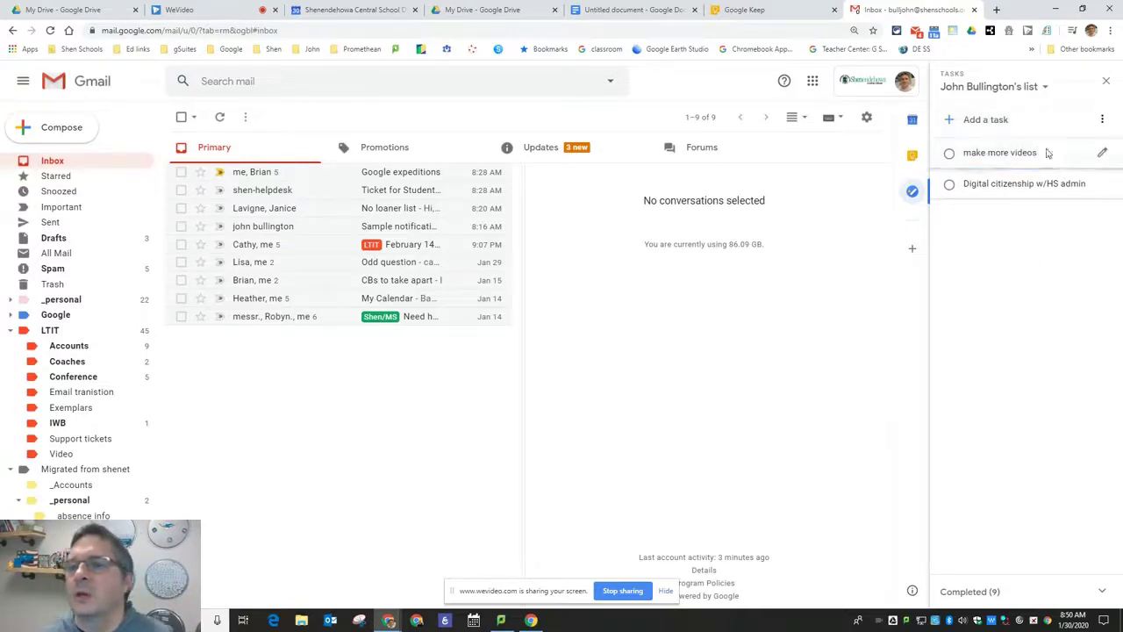
# View the details and date/time options of the "make more videos" task, then return to the task list without setting a date.
pyautogui.click(1103, 154)
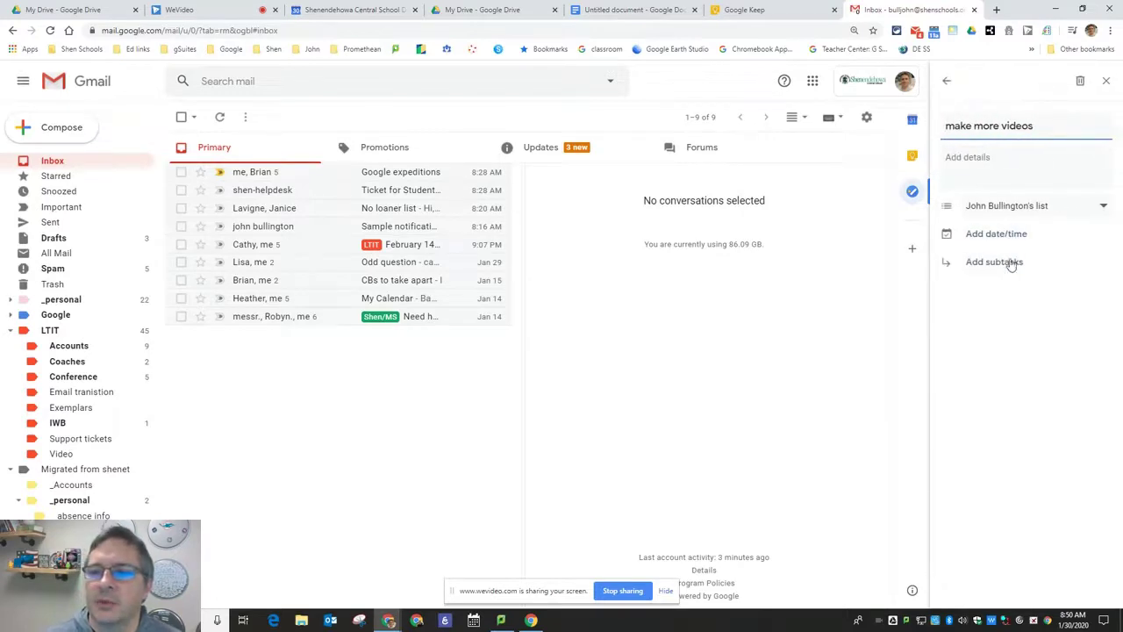
pyautogui.click(996, 234)
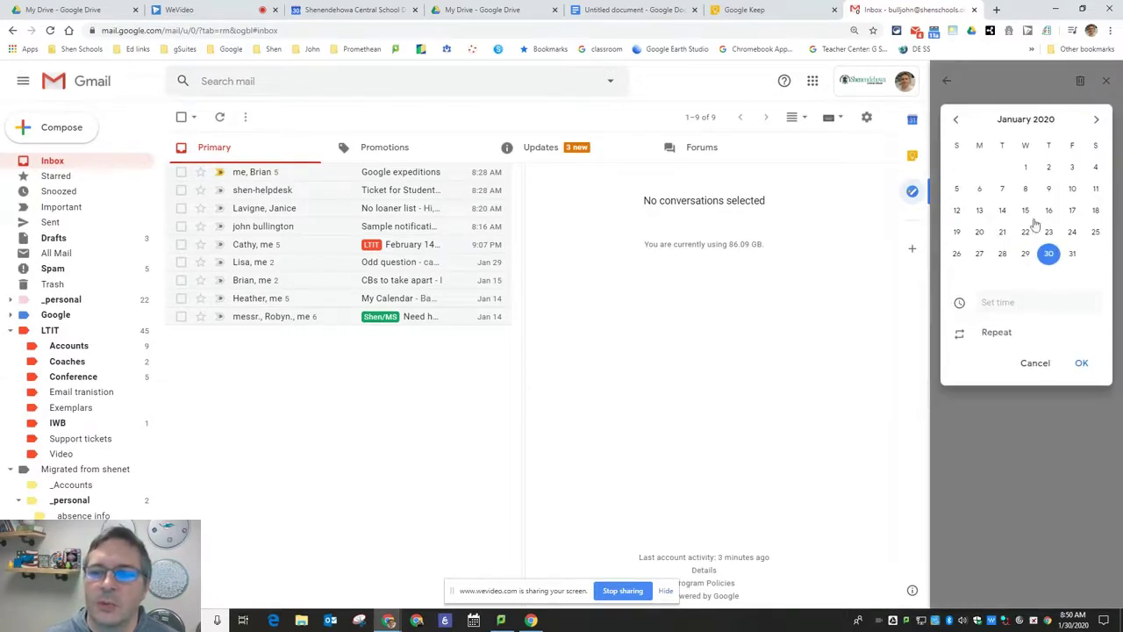
pyautogui.click(1035, 363)
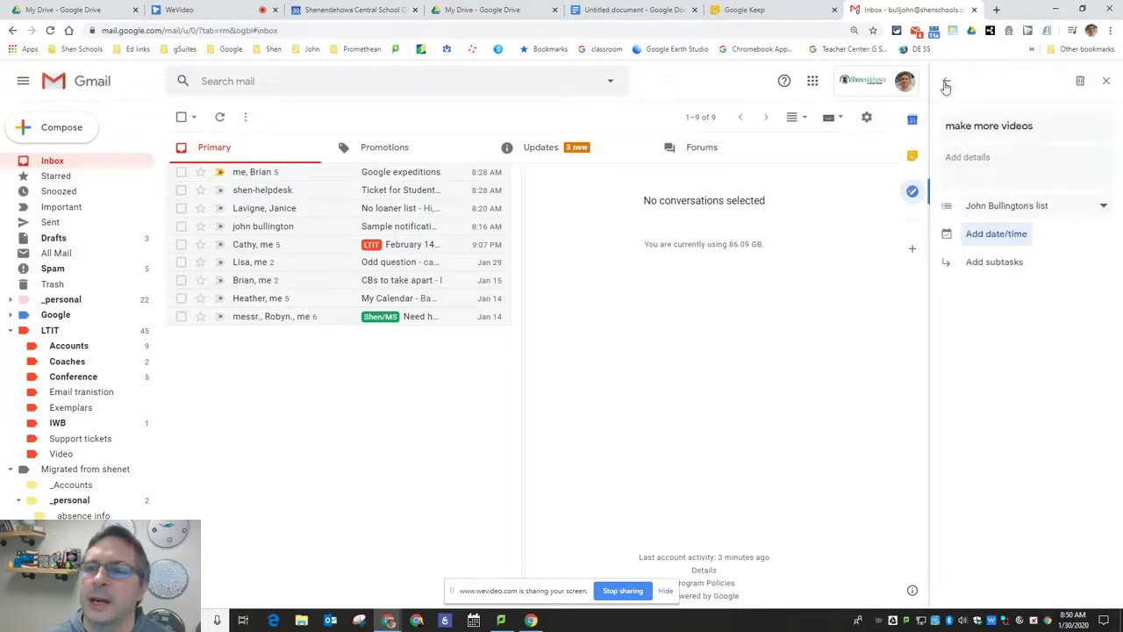
pyautogui.click(945, 85)
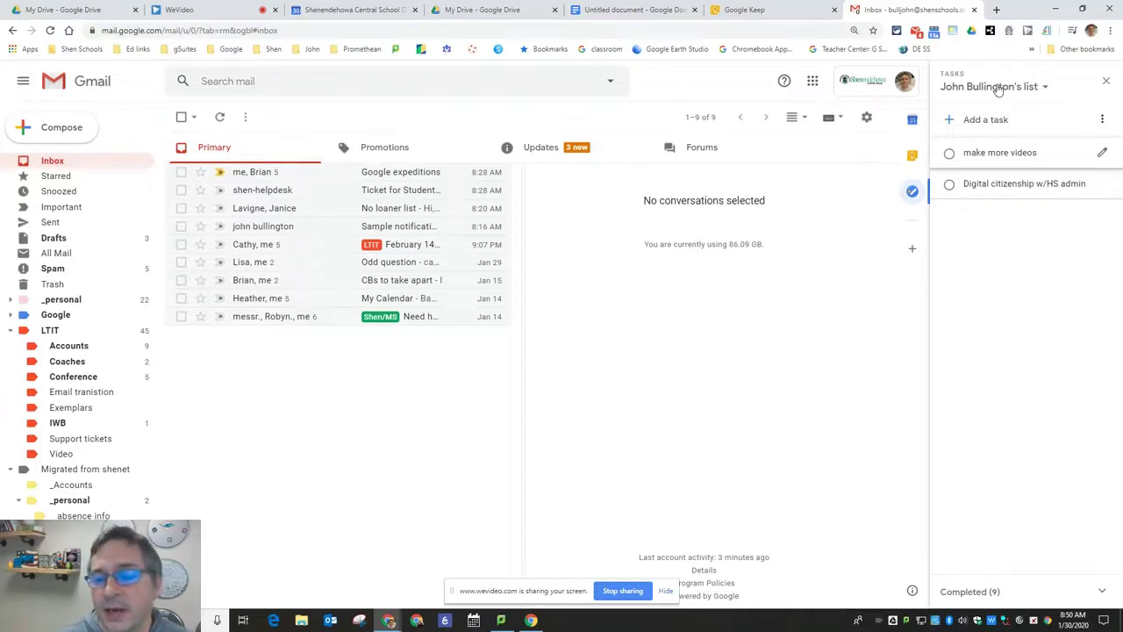
# Review the tasks in the Videos, Short range projects, Long range projects and My Tasks lists.
pyautogui.click(998, 88)
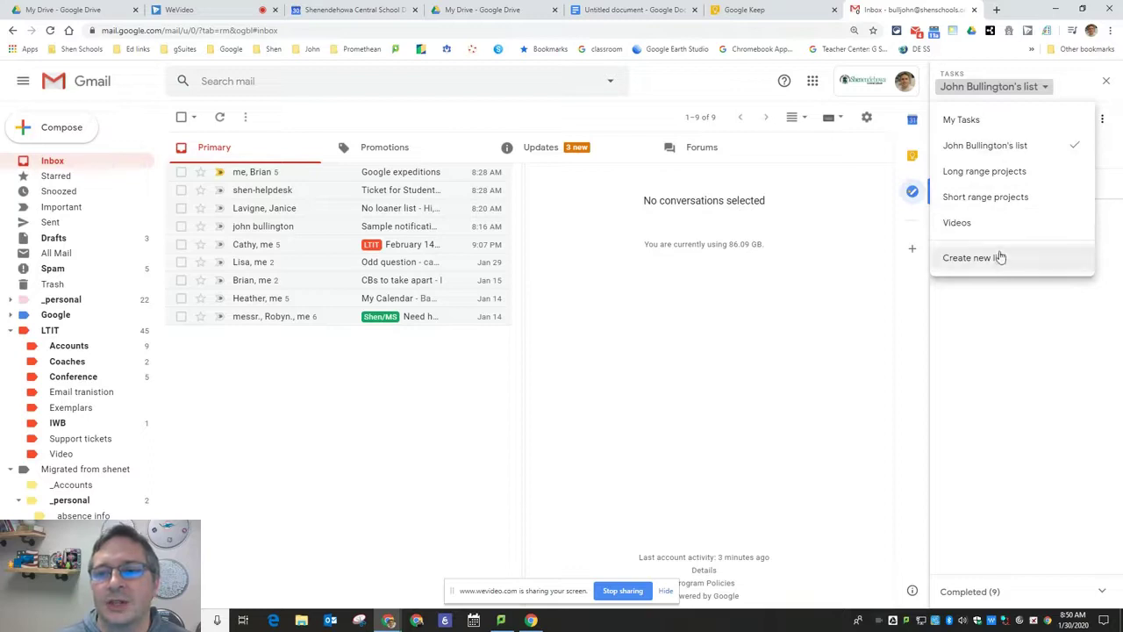
pyautogui.click(952, 225)
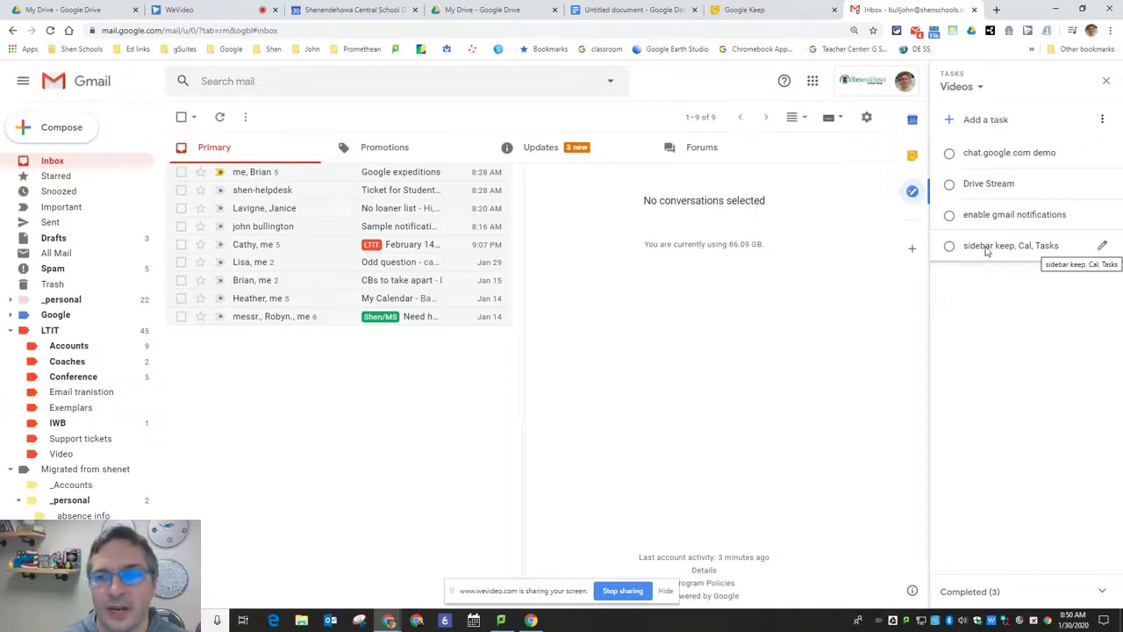
pyautogui.click(956, 90)
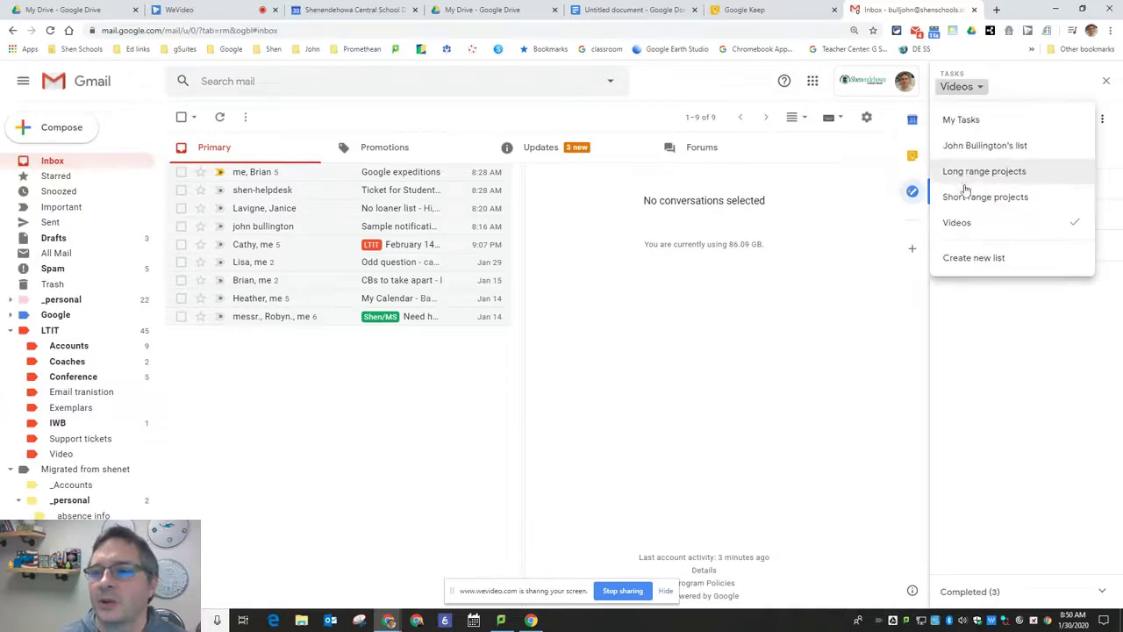
pyautogui.click(963, 198)
pyautogui.click(975, 88)
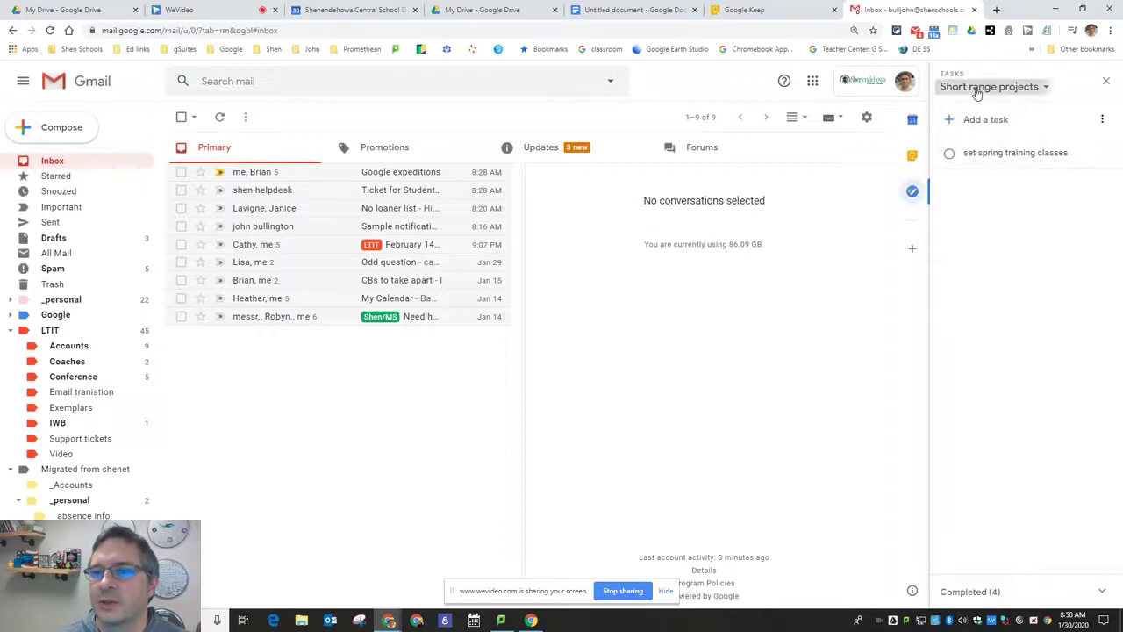
pyautogui.click(976, 168)
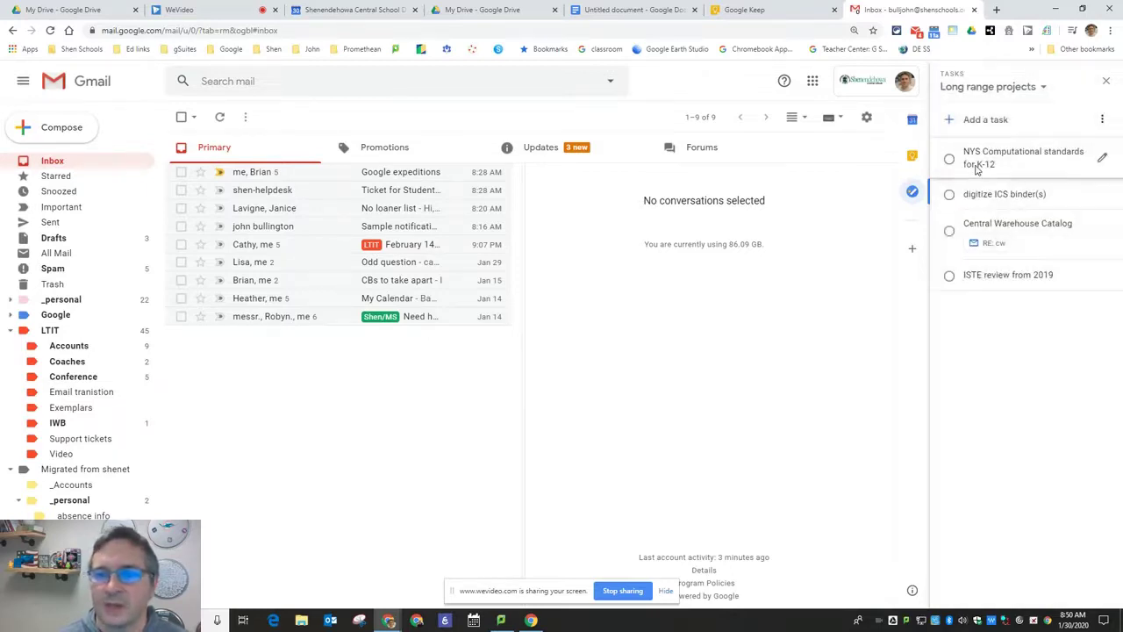
pyautogui.click(960, 88)
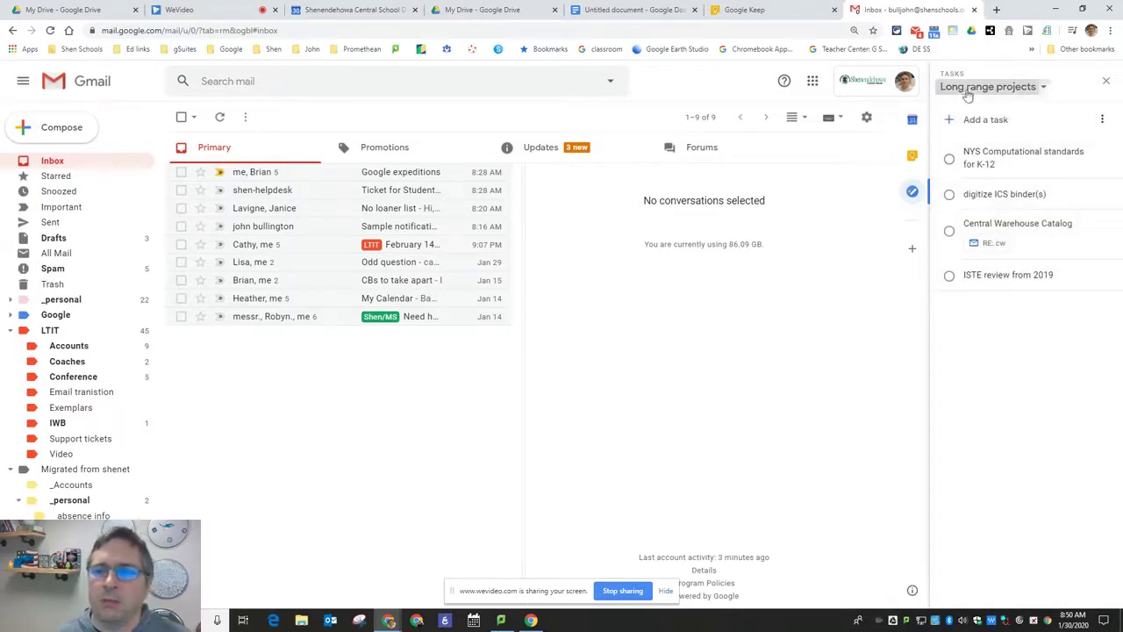
pyautogui.click(965, 119)
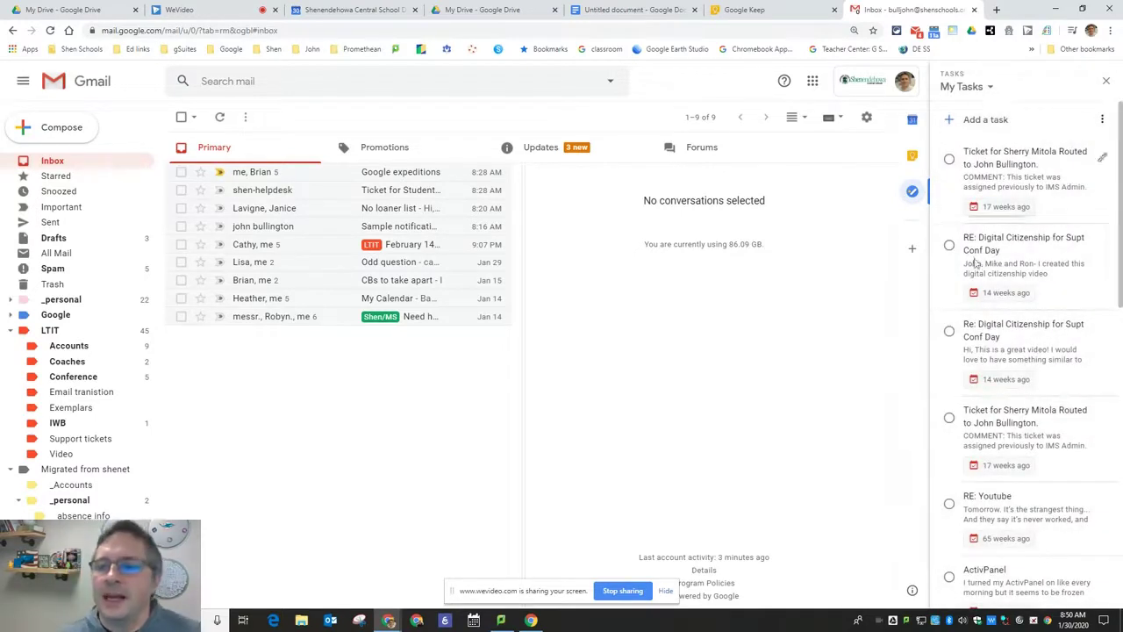
pyautogui.scroll(-3, 987, 228)
pyautogui.scroll(-5, 985, 263)
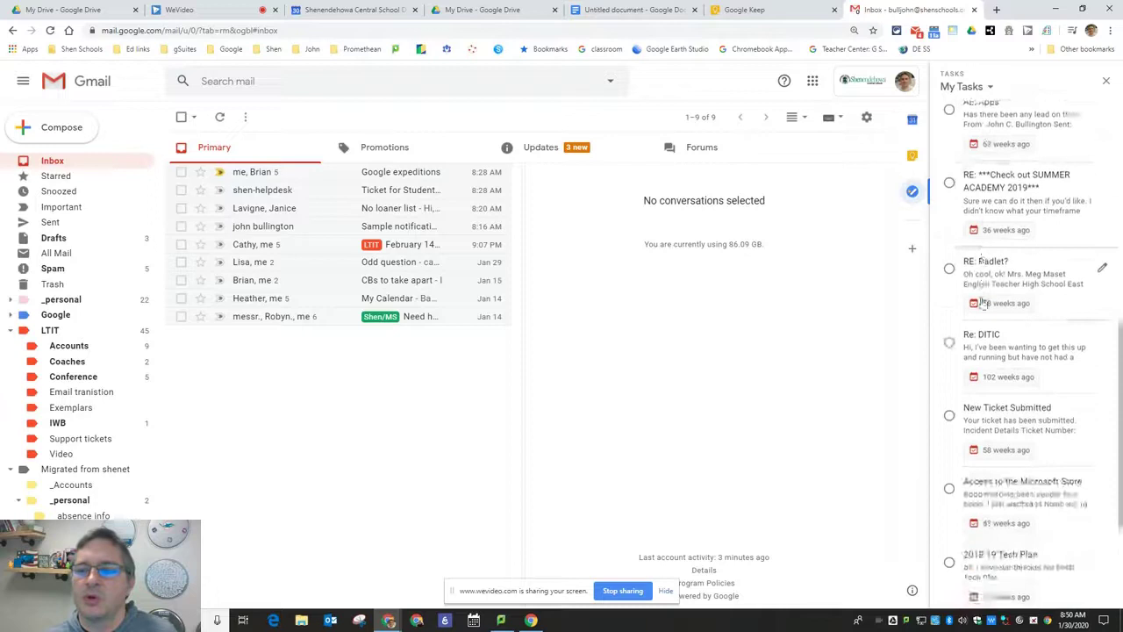
pyautogui.scroll(10, 983, 309)
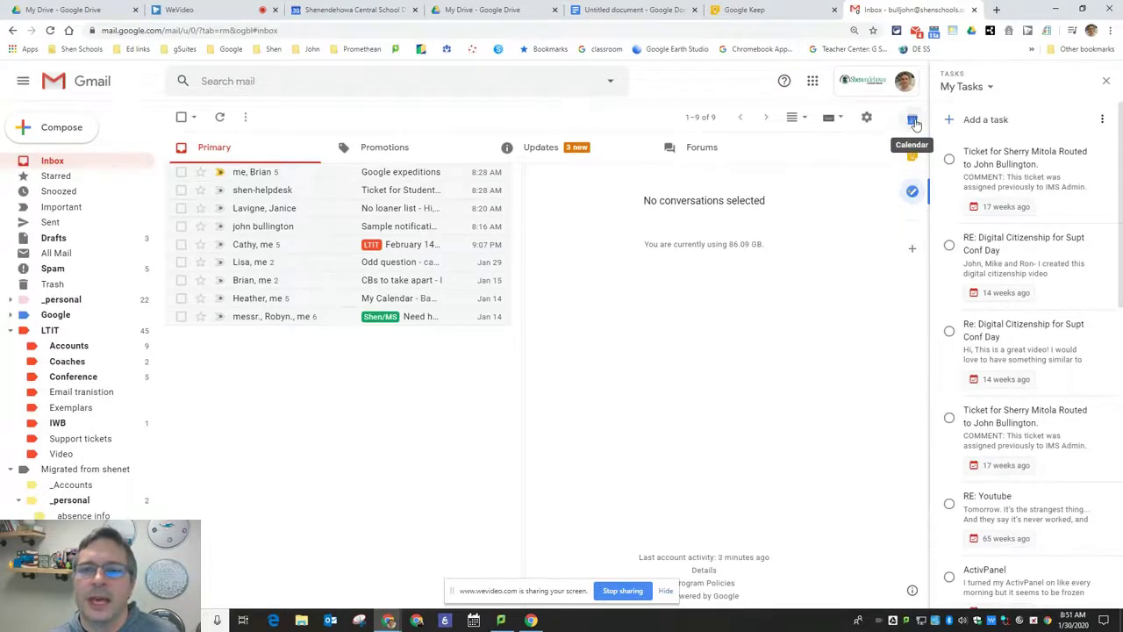
# Close the Tasks panel in Gmail, then switch to the untitled Google Docs document and close its Keep notes.
pyautogui.click(1105, 80)
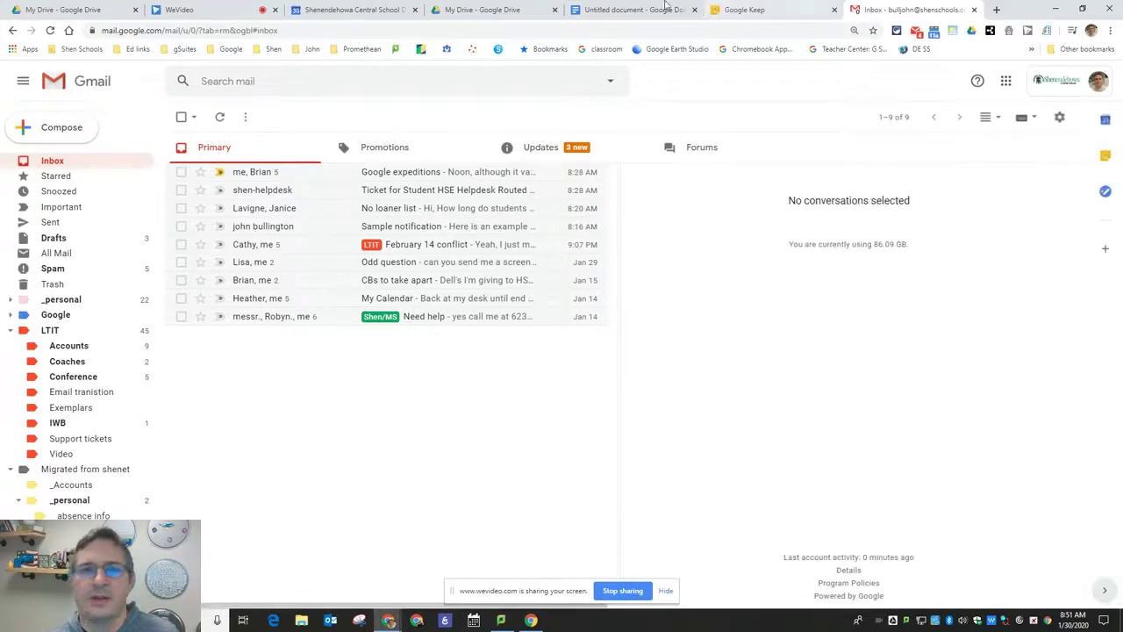
pyautogui.click(649, 10)
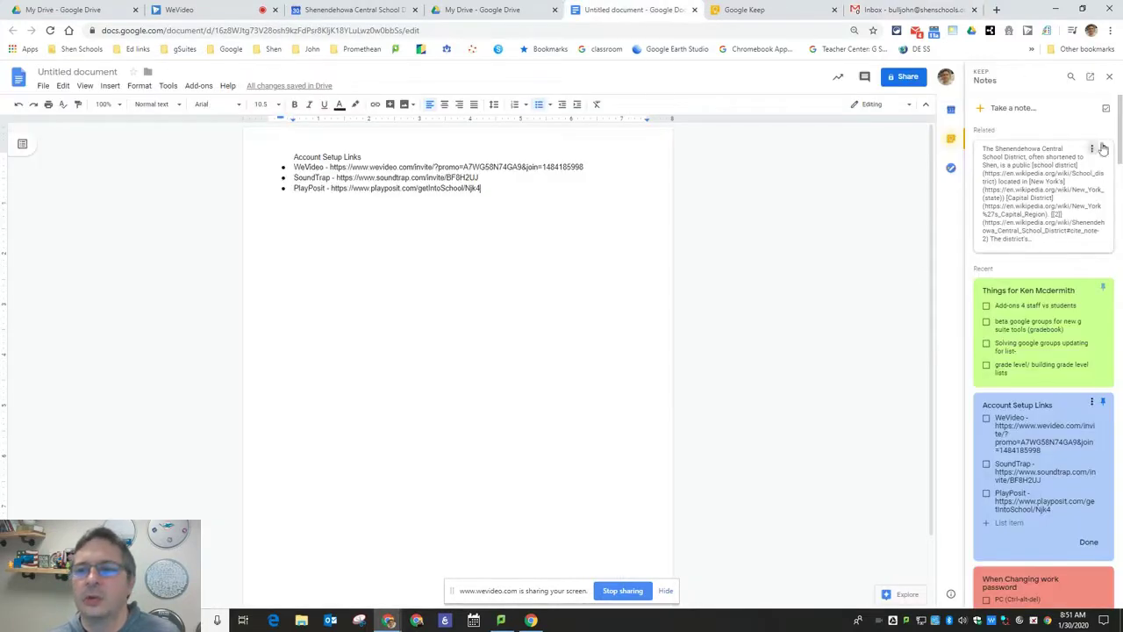
pyautogui.click(1108, 78)
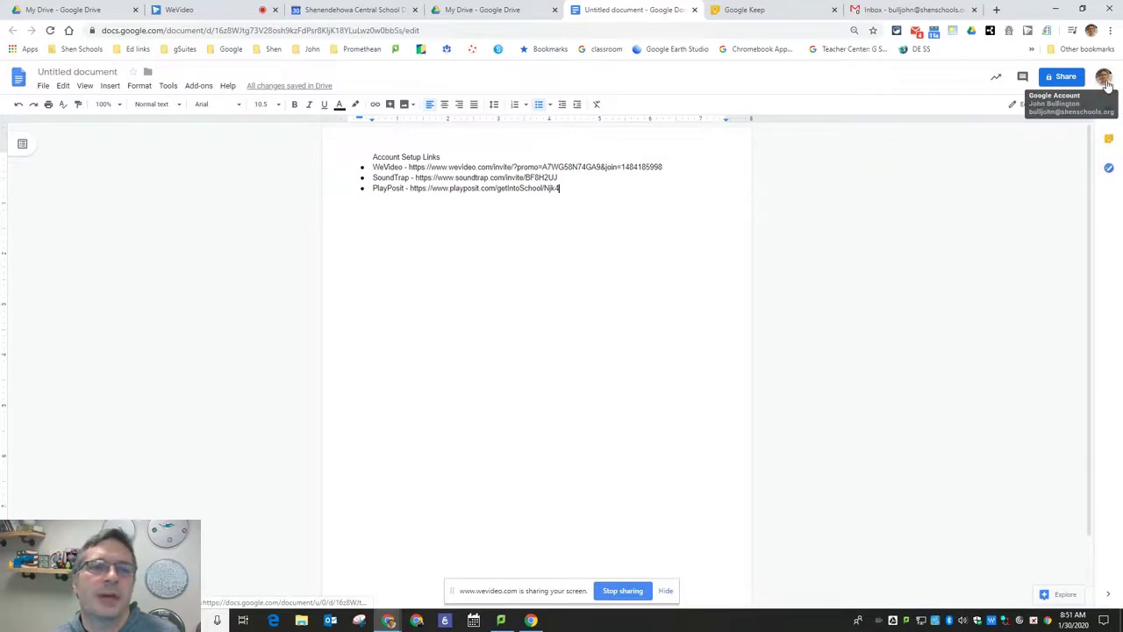